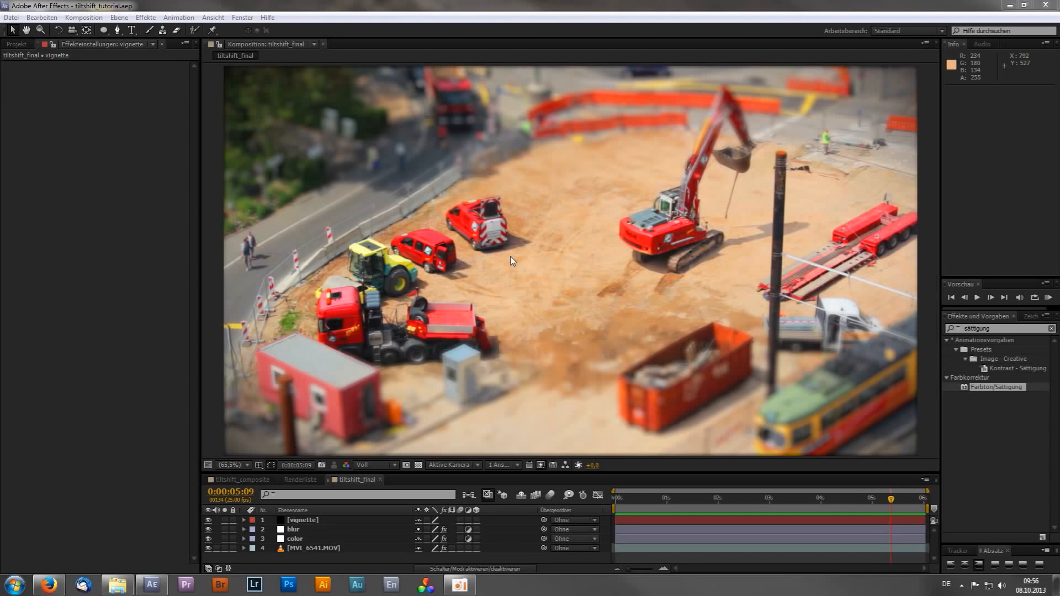
- Preview the tiltshift_final composition from its start and return the playhead to the beginning
{"action": "left_click", "coordinate": [614, 499]}
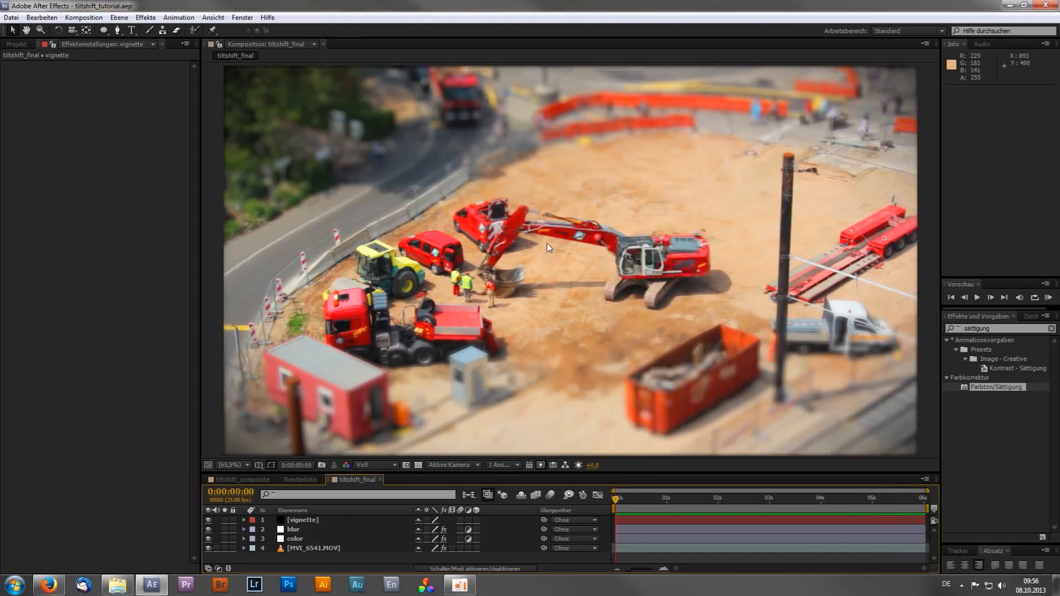
{"action": "key", "text": "space"}
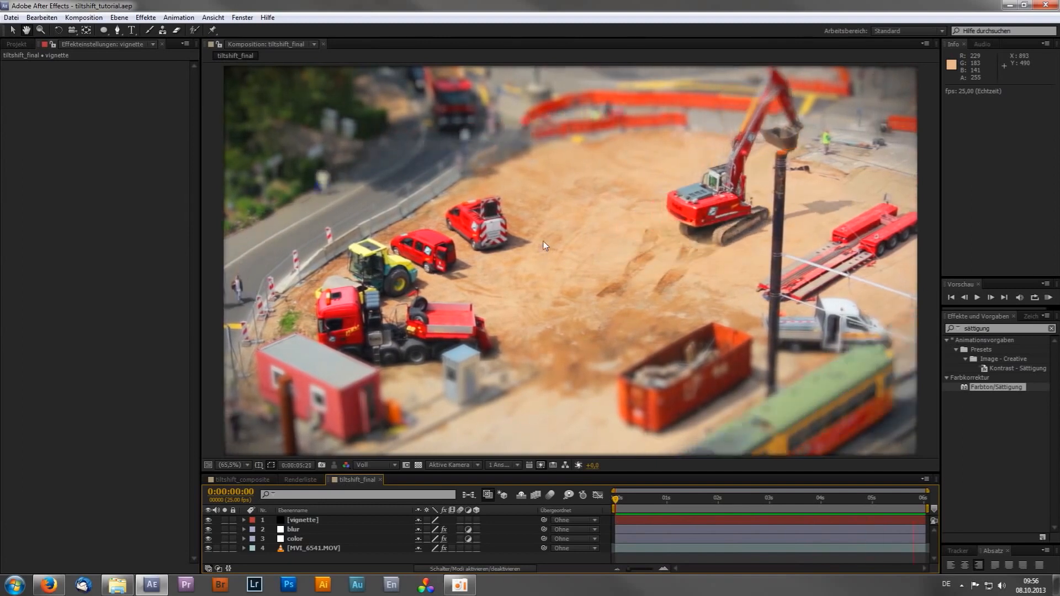
{"action": "key", "text": "space"}
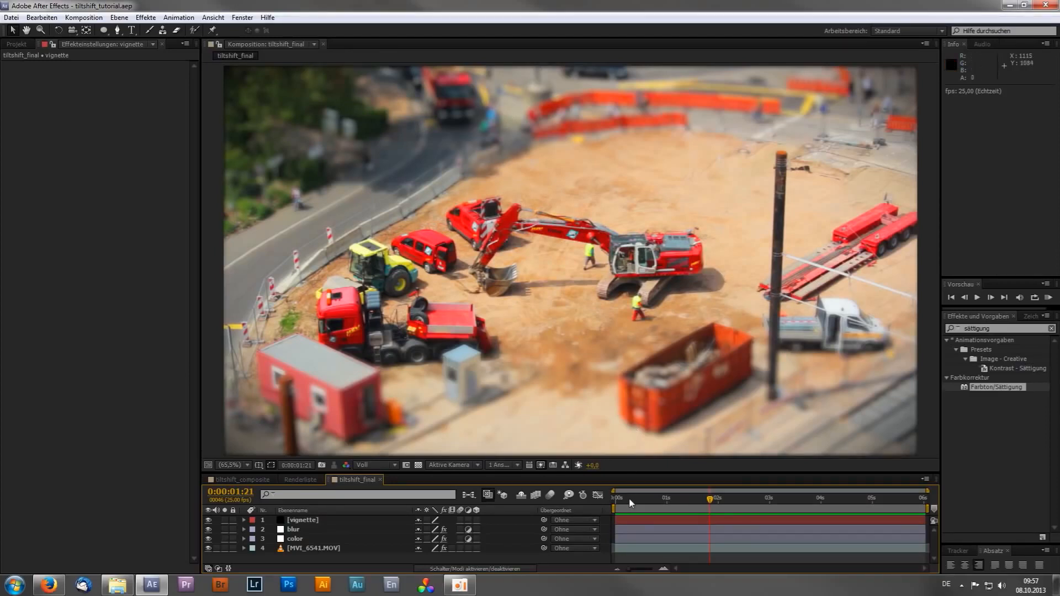
{"action": "left_click", "coordinate": [613, 498]}
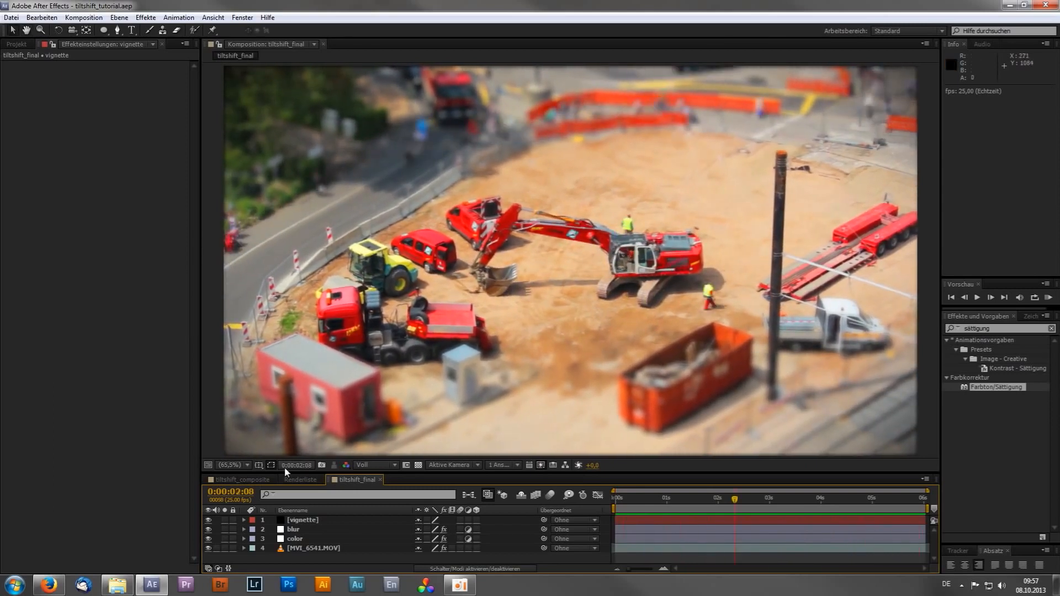
- Time-stretch the MVI_6541.MOV layer in the tiltshift_composite composition to a new duration of 0:00:06:01
{"action": "left_click", "coordinate": [243, 479]}
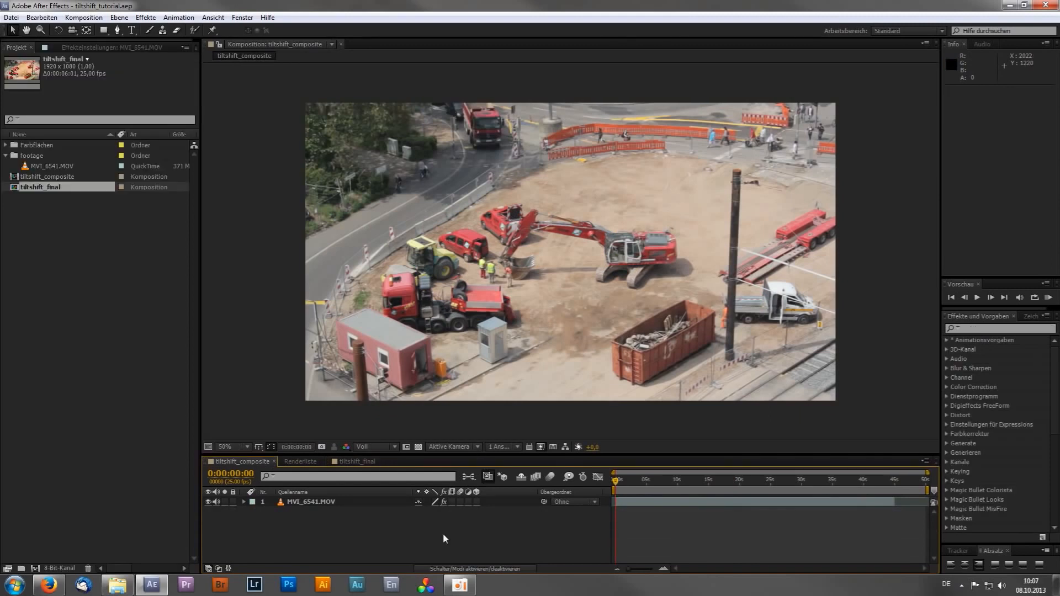
{"action": "left_click", "coordinate": [320, 502]}
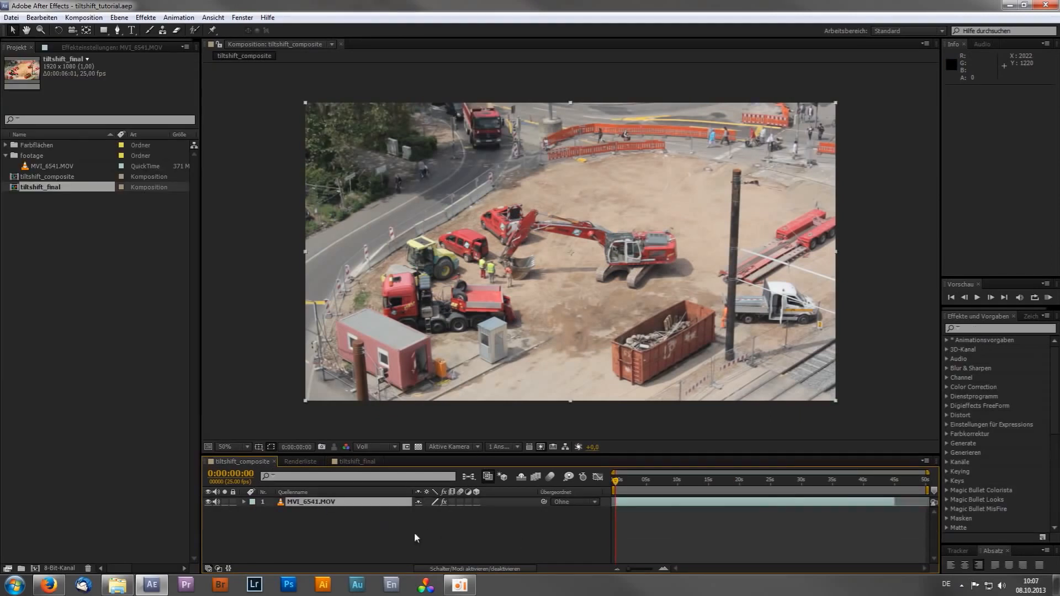
{"action": "left_click_drag", "start_coordinate": [777, 456], "coordinate": [778, 382]}
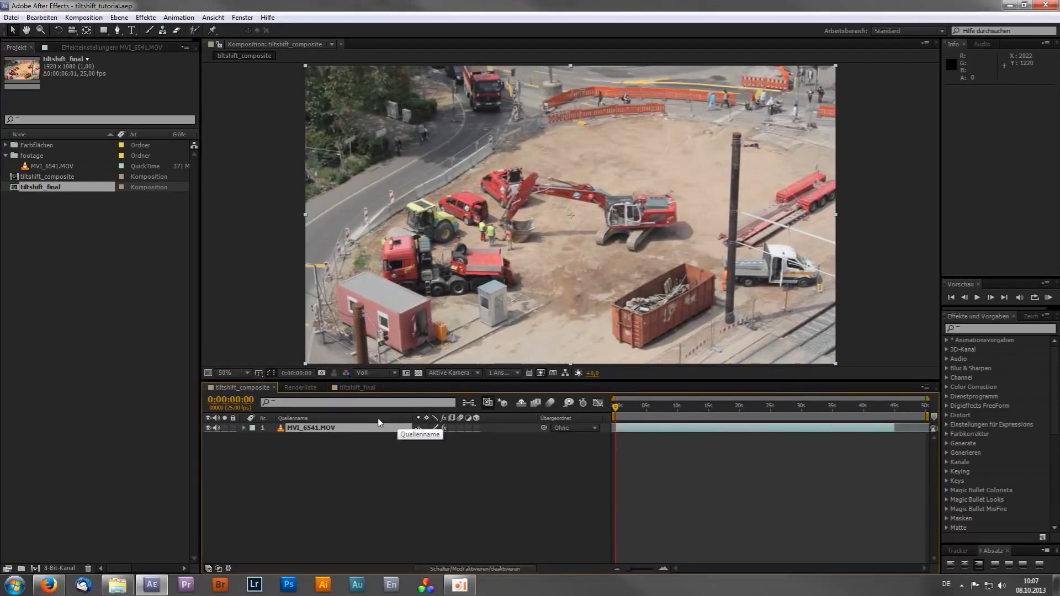
{"action": "right_click", "coordinate": [315, 430]}
{"action": "mouse_move", "coordinate": [474, 107]}
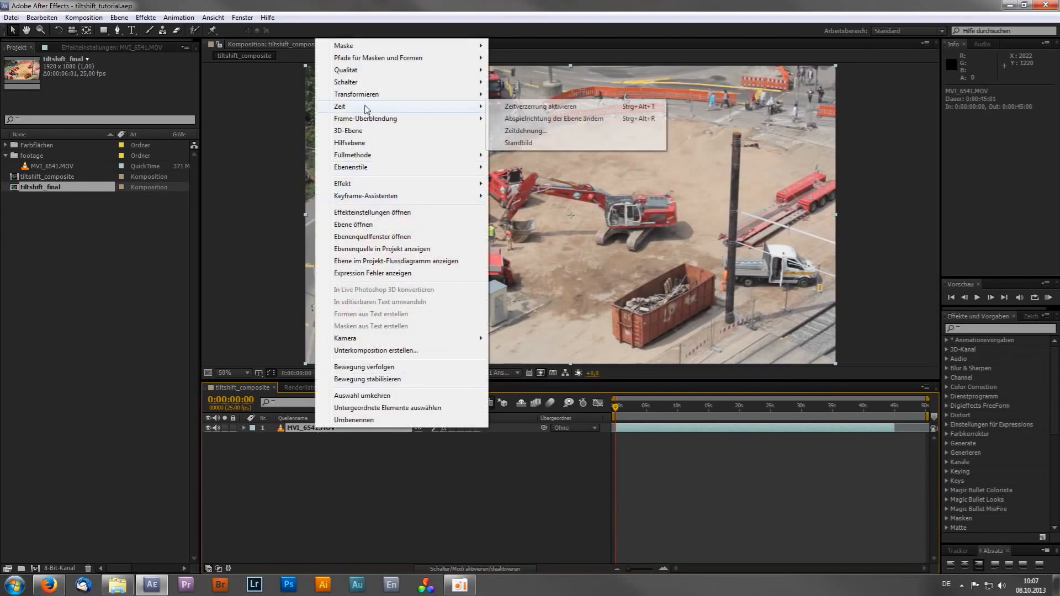
{"action": "left_click", "coordinate": [573, 134]}
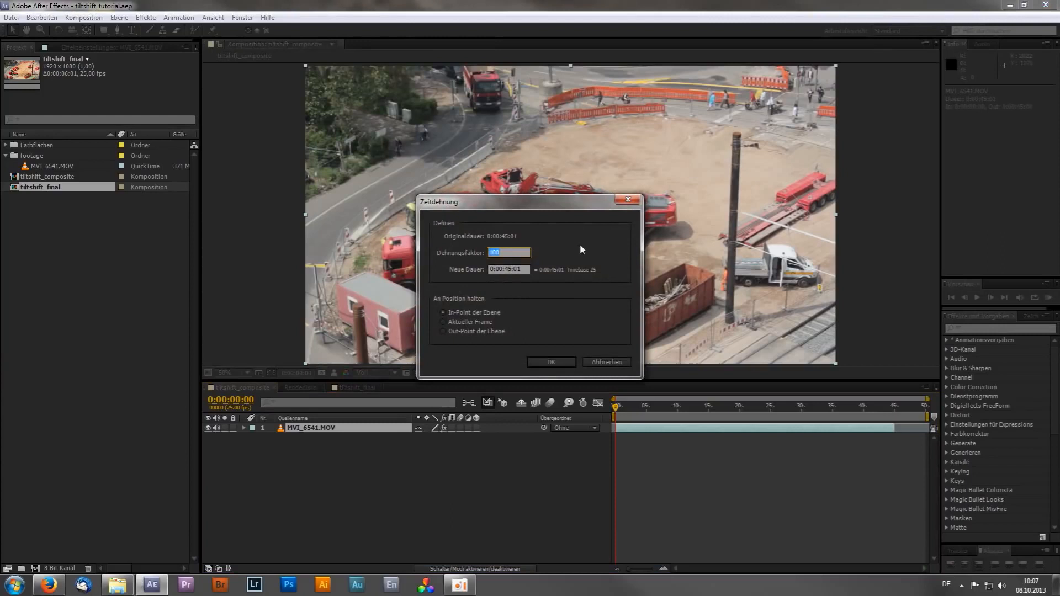
{"action": "left_click", "coordinate": [511, 269]}
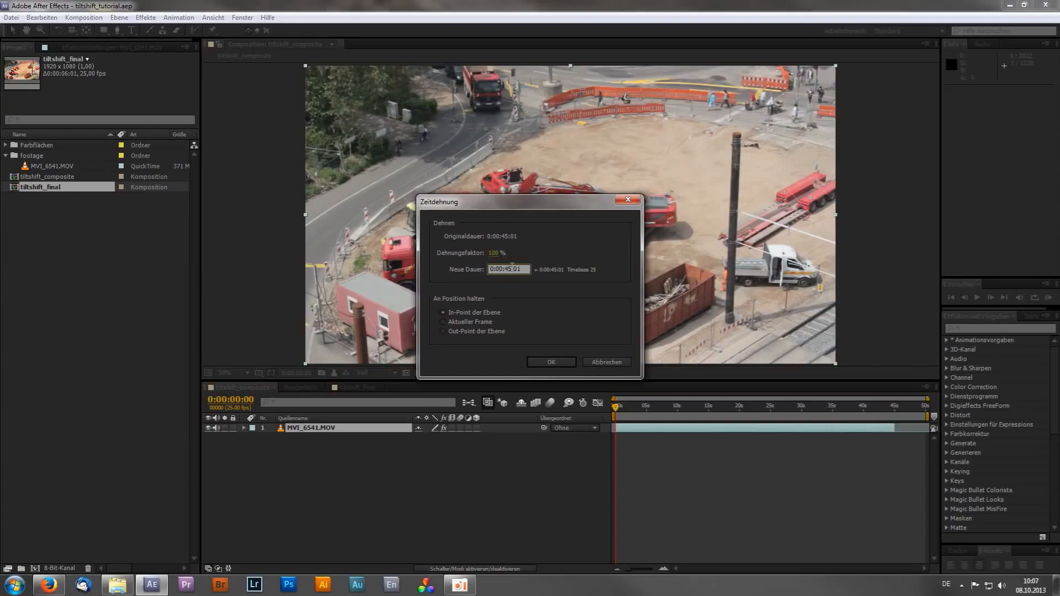
{"action": "type", "text": "601"}
{"action": "left_click", "coordinate": [552, 362]}
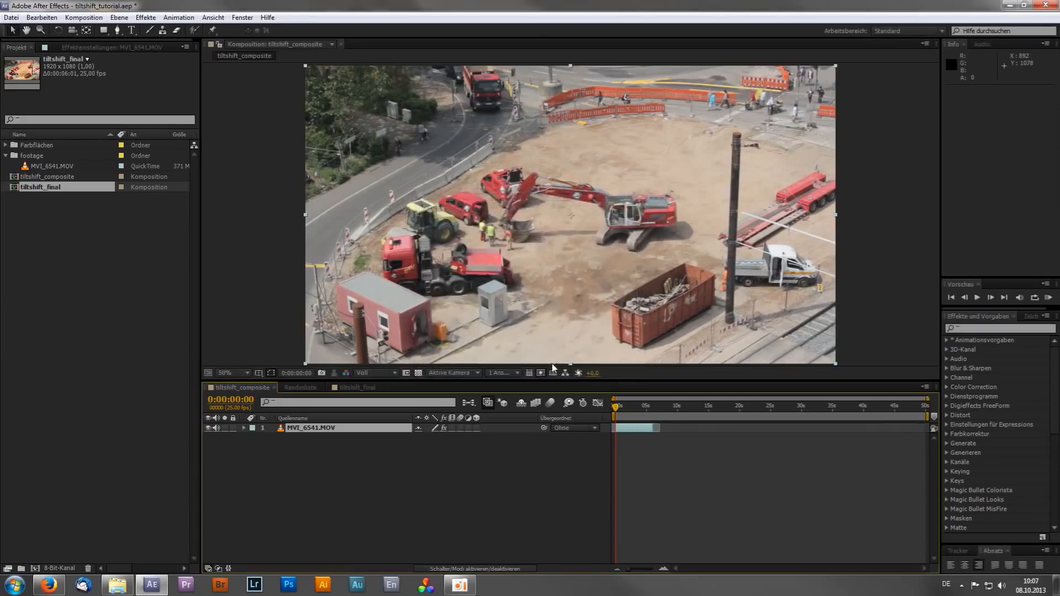
- End the work area at 0:00:06:00 and trim the composition to the work area
{"action": "left_click", "coordinate": [652, 408]}
{"action": "key", "text": "n"}
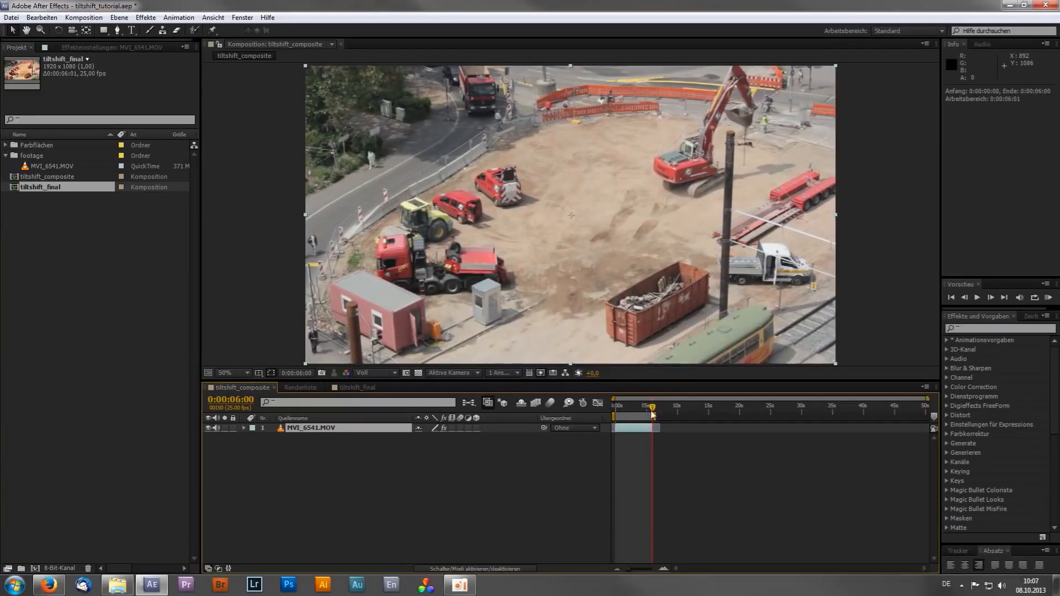
{"action": "right_click", "coordinate": [633, 416]}
{"action": "left_click", "coordinate": [655, 449]}
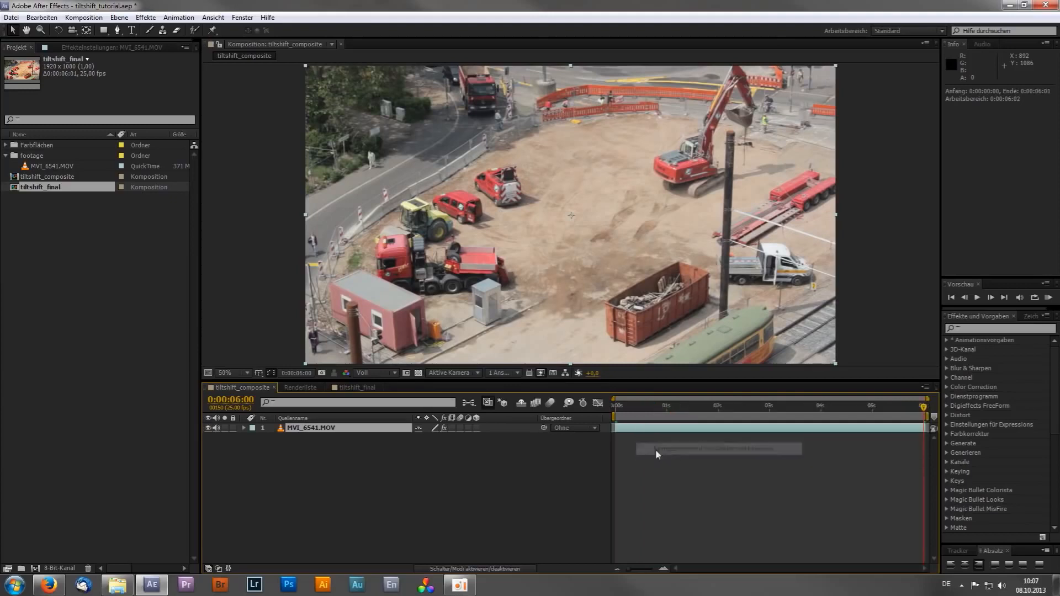
{"action": "left_click", "coordinate": [516, 462]}
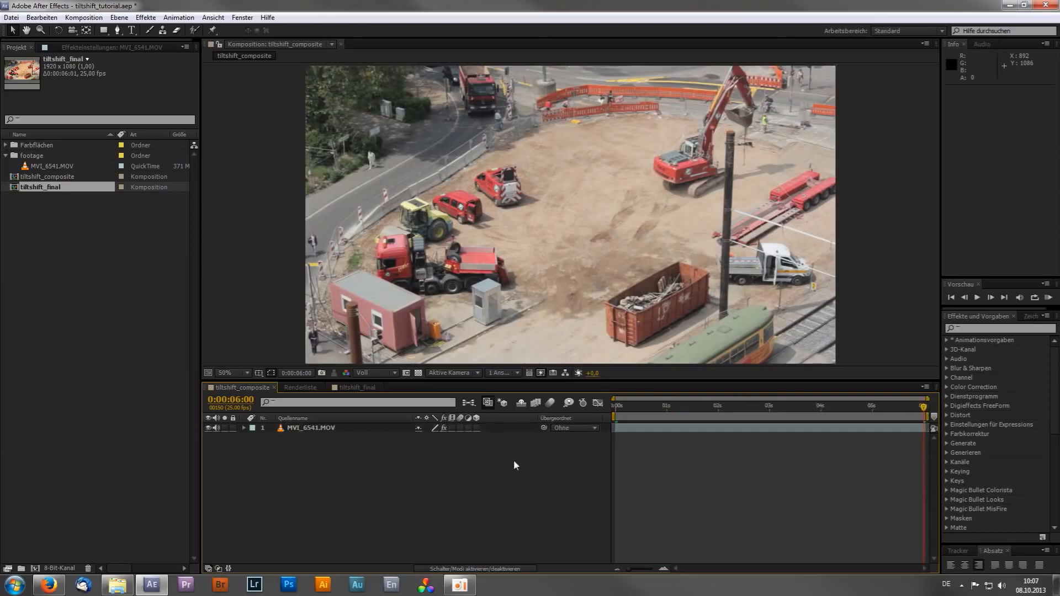
- Create a new adjustment layer above the footage and rename it color
{"action": "right_click", "coordinate": [312, 460]}
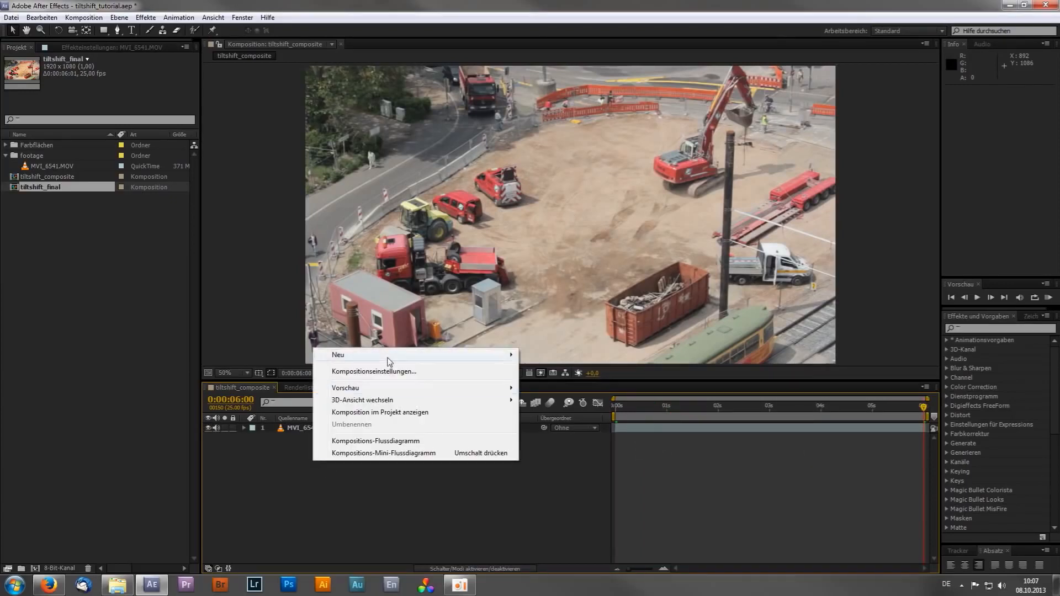
{"action": "mouse_move", "coordinate": [388, 361]}
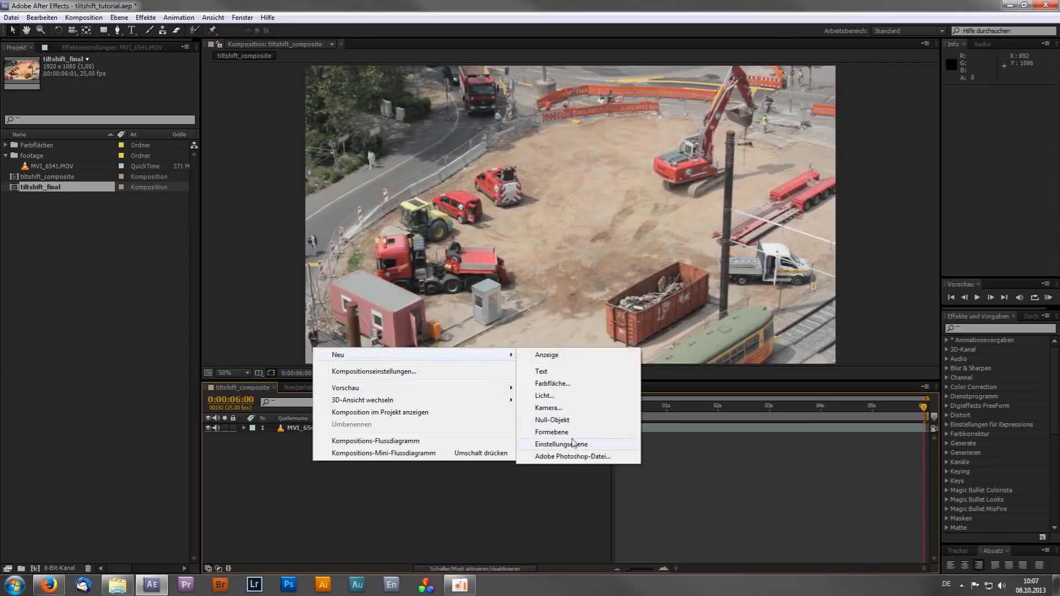
{"action": "left_click", "coordinate": [573, 444]}
{"action": "key", "text": "Return"}
{"action": "type", "text": "con"}
{"action": "key", "text": "BackSpace"}
{"action": "type", "text": "lor"}
{"action": "key", "text": "Return"}
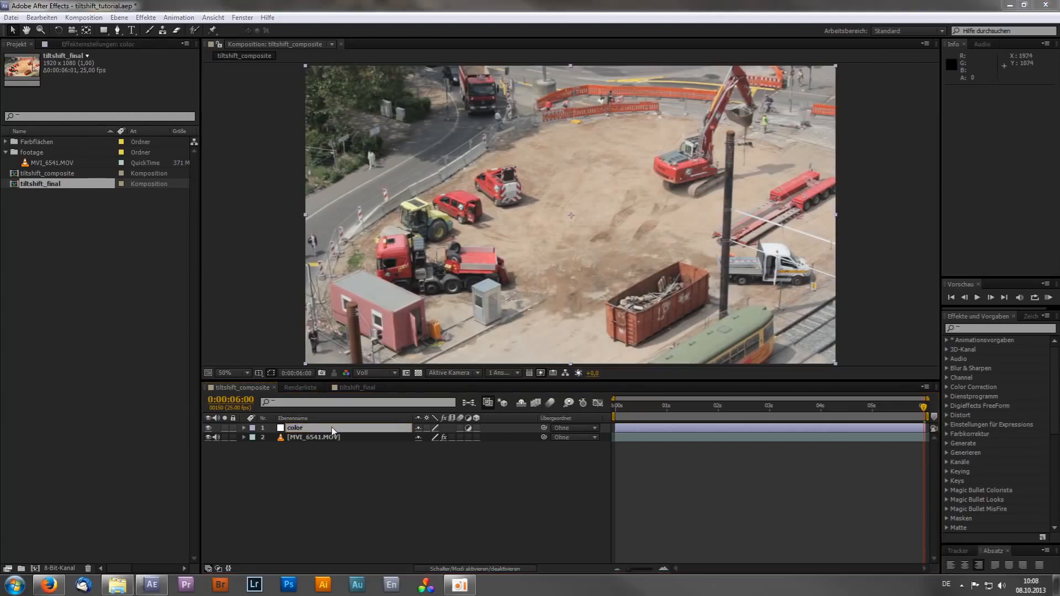
- Apply the Kurven effect to the color layer, shape a slight S-curve for contrast, and compare with the effect off and on
{"action": "left_click", "coordinate": [998, 328]}
{"action": "type", "text": "kurven"}
{"action": "left_click_drag", "start_coordinate": [992, 385], "coordinate": [337, 428]}
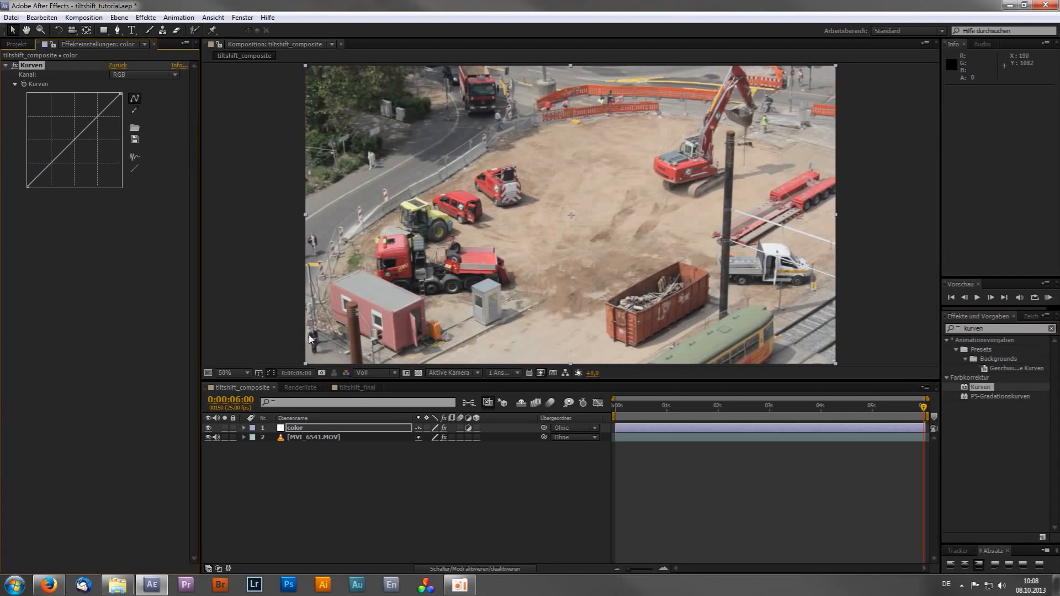
{"action": "left_click_drag", "start_coordinate": [50, 164], "coordinate": [53, 166]}
{"action": "left_click_drag", "start_coordinate": [96, 118], "coordinate": [96, 113]}
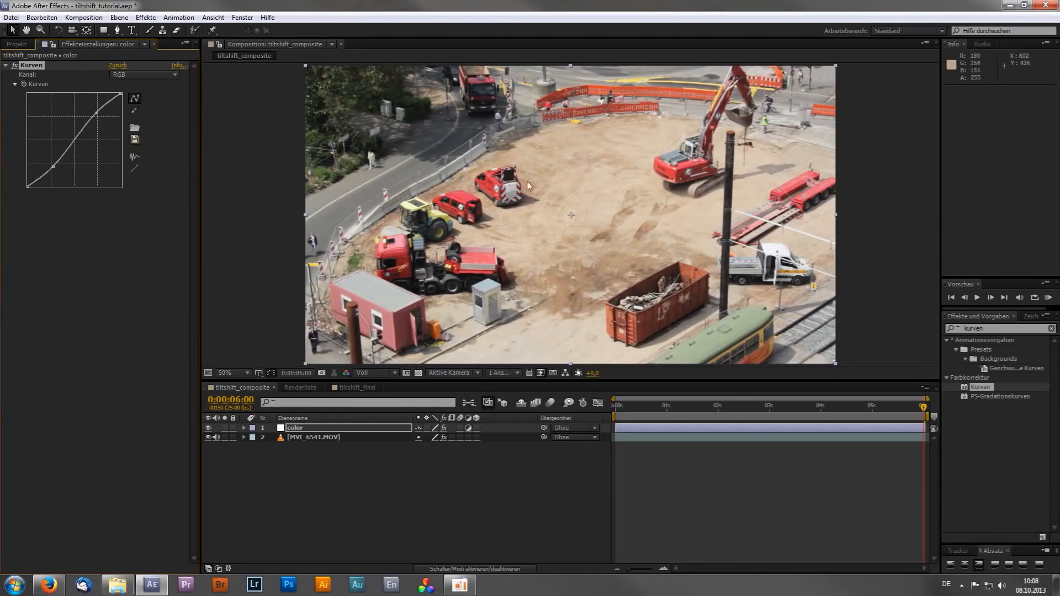
{"action": "left_click", "coordinate": [15, 66]}
{"action": "left_click", "coordinate": [15, 65]}
- Add the Farbton/Sättigung effect below the curves on the color layer
{"action": "left_click", "coordinate": [1000, 328]}
{"action": "type", "text": "sätti"}
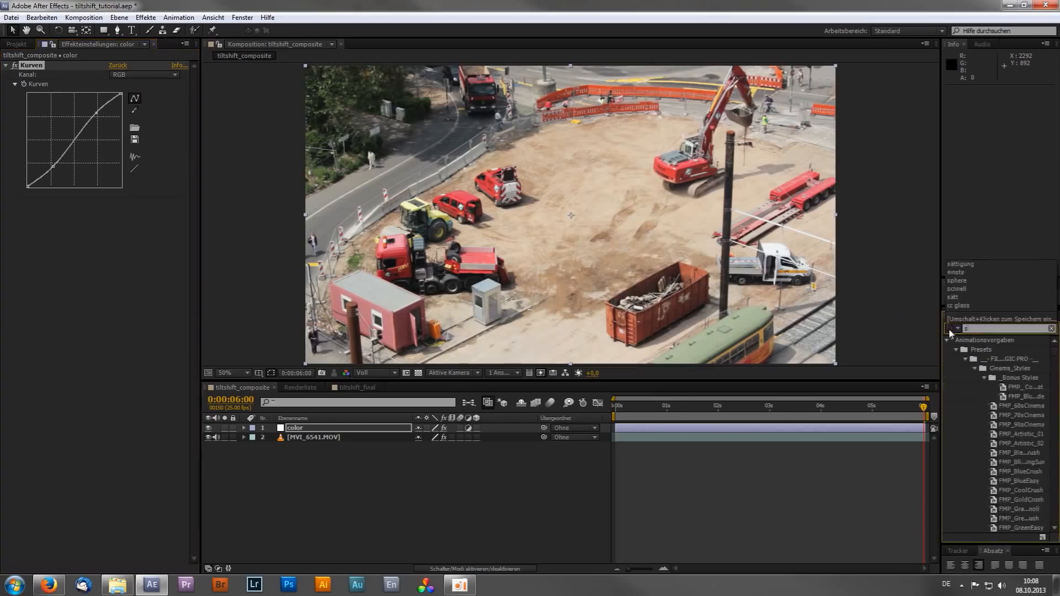
{"action": "left_click_drag", "start_coordinate": [994, 396], "coordinate": [76, 323]}
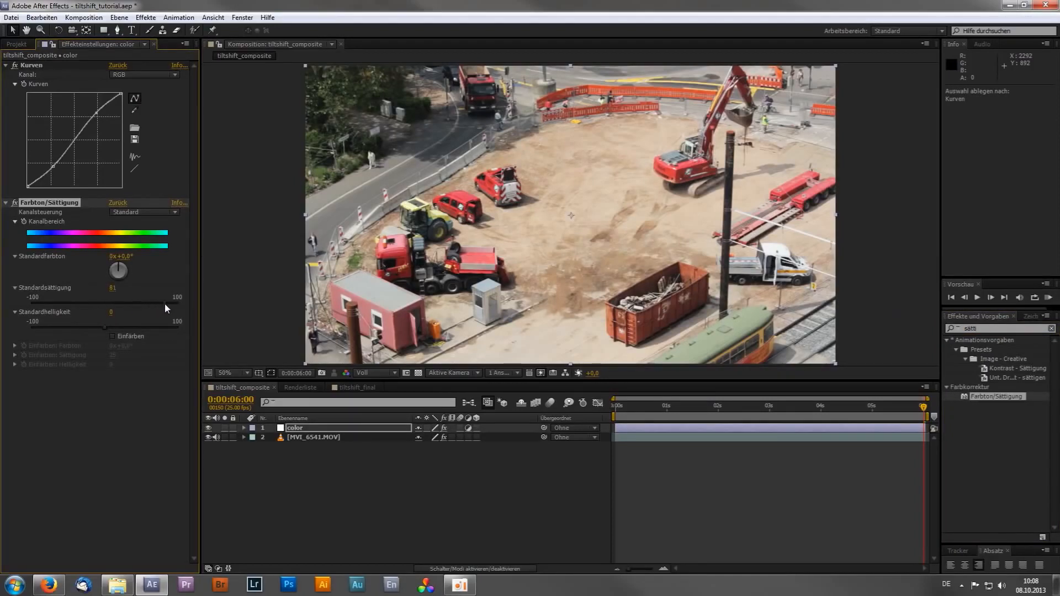
- Try a Standardsättigung of 98 and inspect the vehicles' colours in the preview
{"action": "left_click_drag", "start_coordinate": [164, 304], "coordinate": [172, 303]}
{"action": "scroll", "coordinate": [402, 224], "scroll_direction": "up", "scroll_amount": 1}
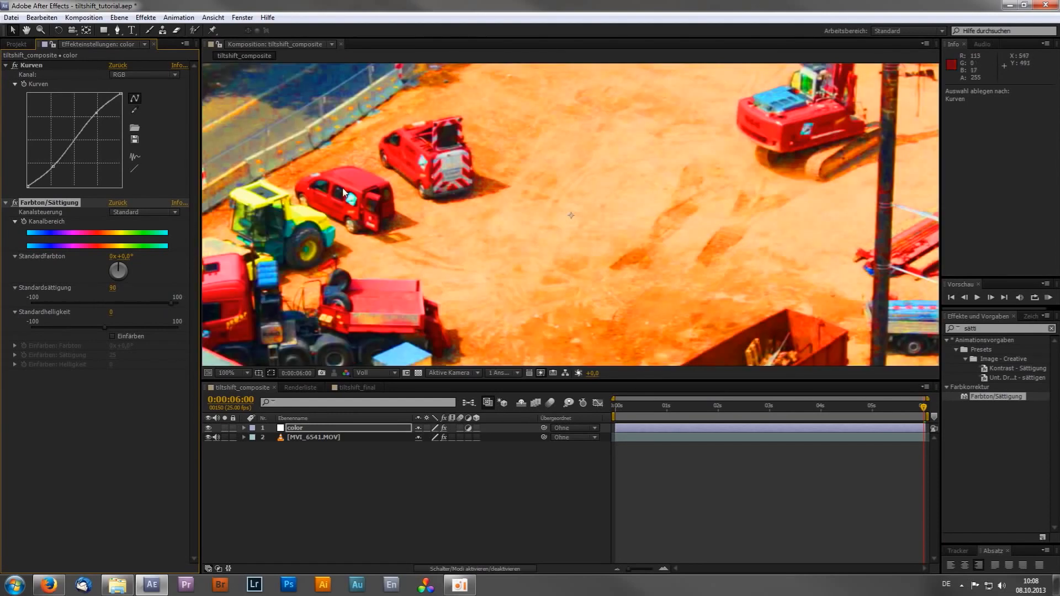
{"action": "left_click_drag", "start_coordinate": [344, 190], "coordinate": [542, 231]}
{"action": "scroll", "coordinate": [579, 243], "scroll_direction": "down", "scroll_amount": 1}
{"action": "left_click_drag", "start_coordinate": [657, 255], "coordinate": [552, 226]}
{"action": "left_click", "coordinate": [246, 373]}
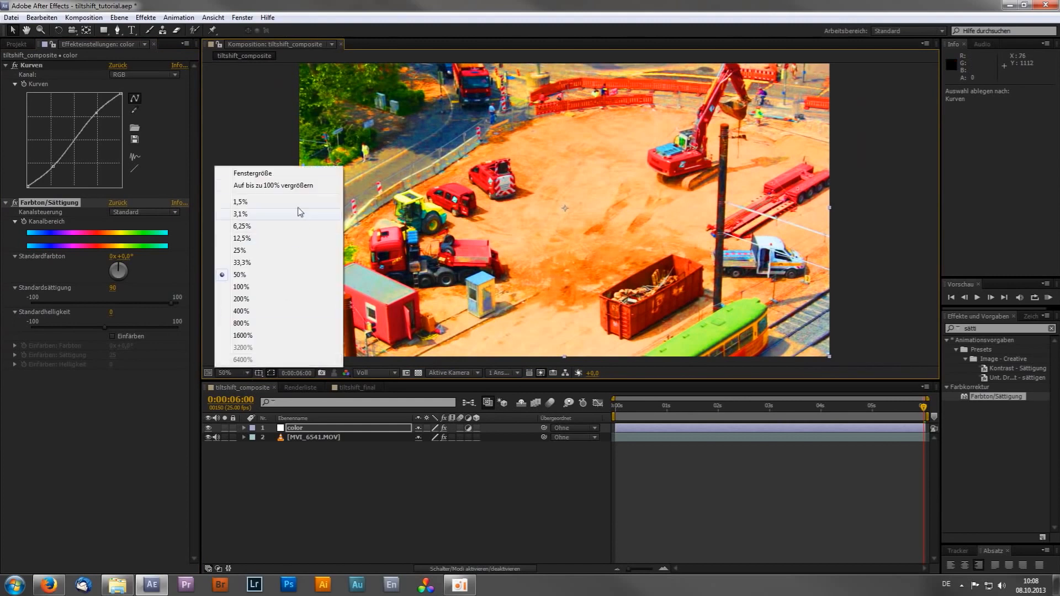
{"action": "left_click", "coordinate": [237, 173]}
- Set the color layer's Standardsättigung to 50
{"action": "left_click", "coordinate": [113, 287]}
{"action": "type", "text": "45"}
{"action": "key", "text": "Return"}
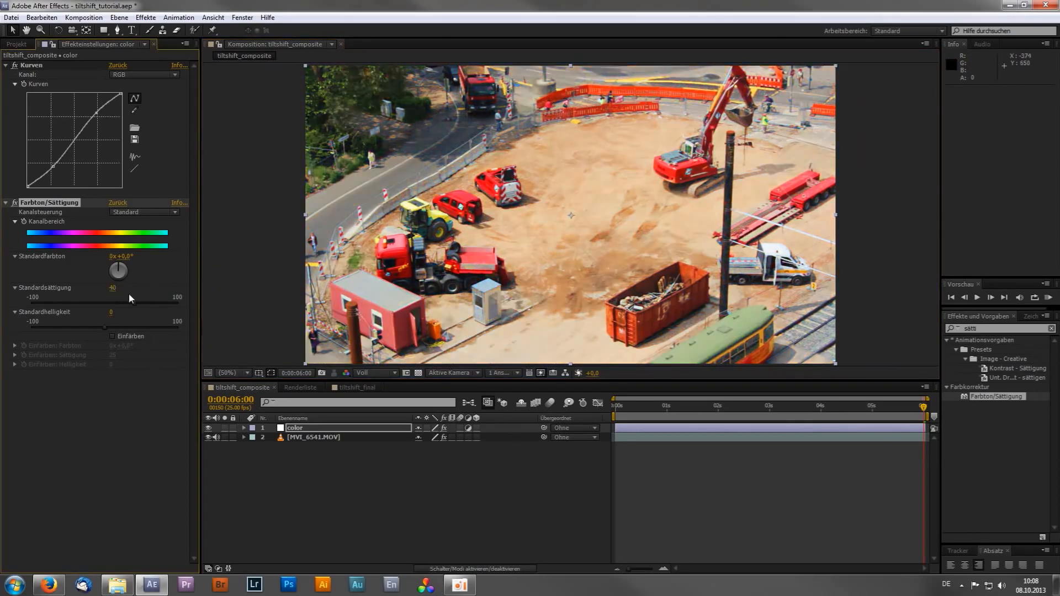
{"action": "left_click", "coordinate": [113, 287]}
{"action": "key", "text": "Return"}
{"action": "scroll", "coordinate": [395, 251], "scroll_direction": "up", "scroll_amount": 1}
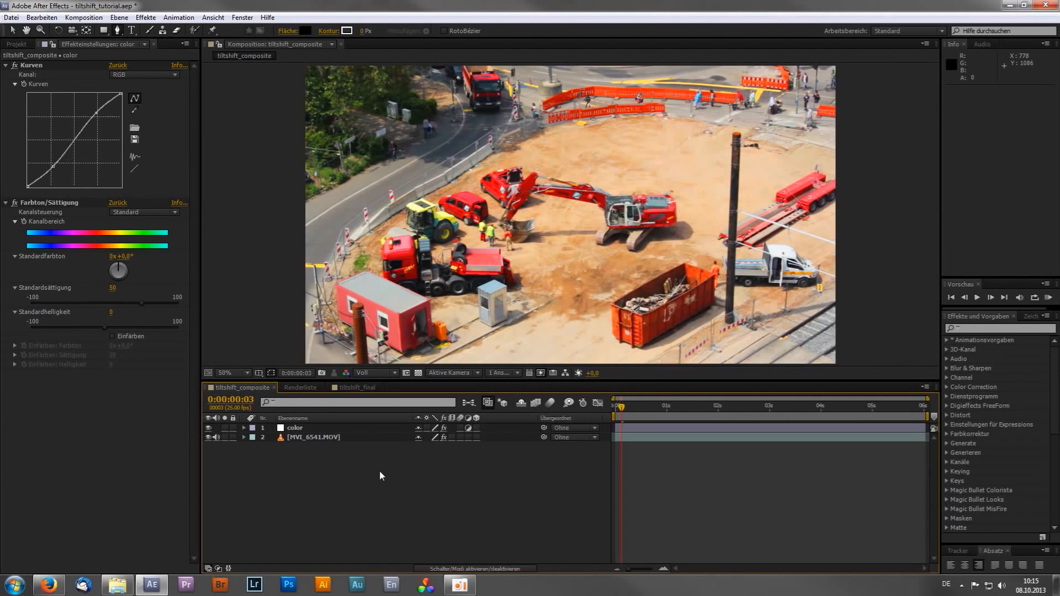
- Create a second adjustment layer on top of the stack and rename it blur
{"action": "right_click", "coordinate": [379, 471]}
{"action": "mouse_move", "coordinate": [552, 365]}
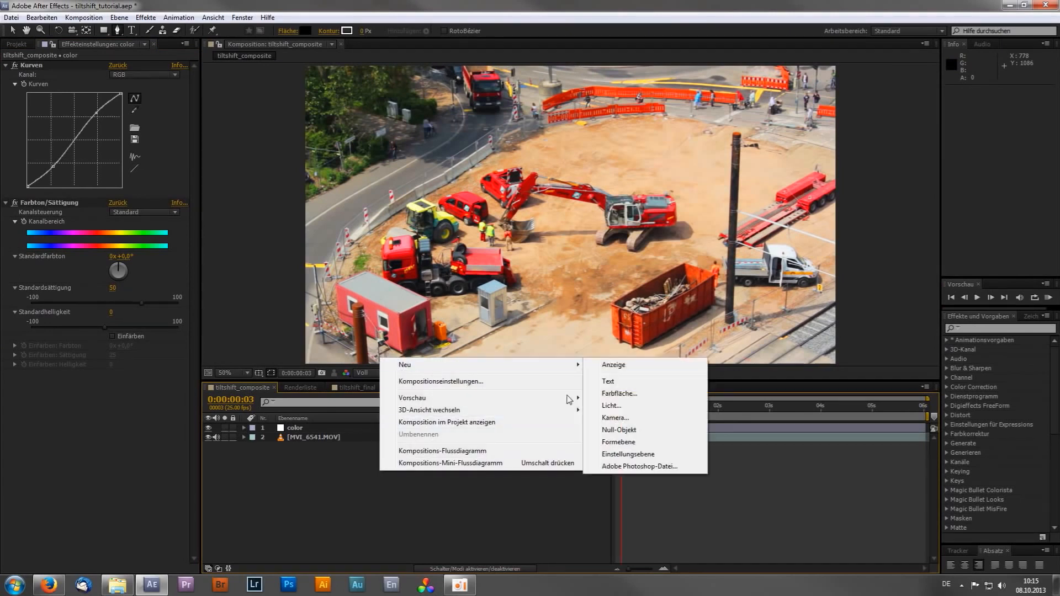
{"action": "left_click", "coordinate": [629, 454]}
{"action": "key", "text": "Return"}
{"action": "type", "text": "blur"}
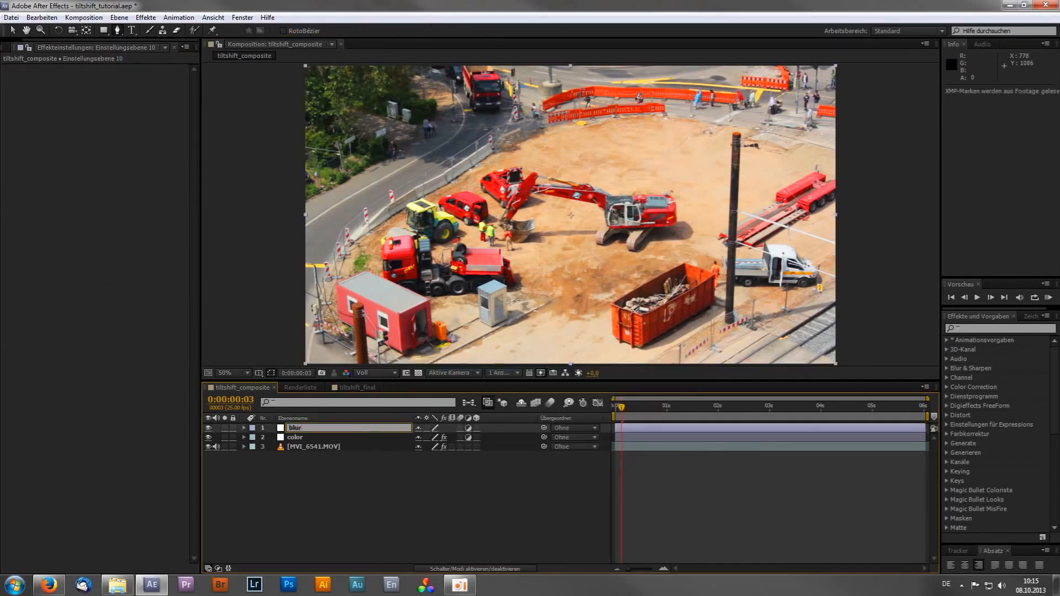
{"action": "key", "text": "Return"}
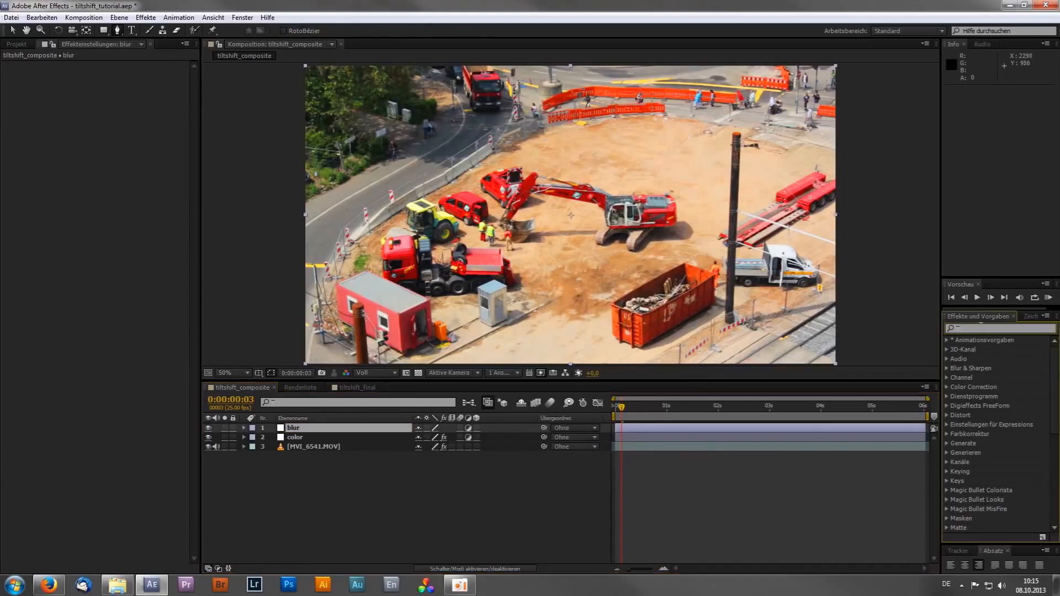
- Apply the Kameralinsen-Weichzeichner effect to the blur layer with a blur radius of 10
{"action": "type", "text": "kamera"}
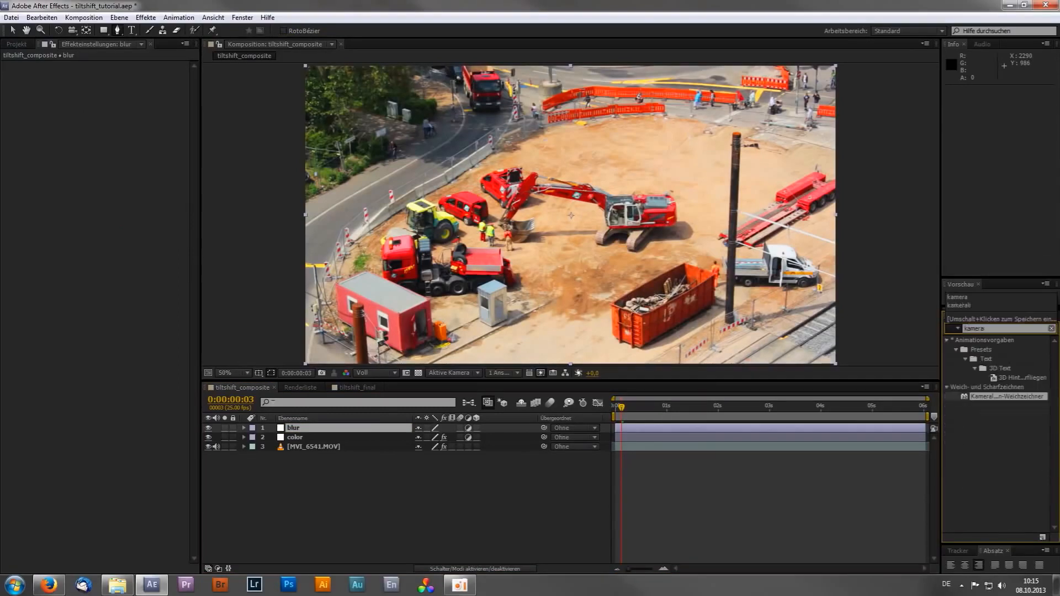
{"action": "left_click_drag", "start_coordinate": [997, 401], "coordinate": [320, 428]}
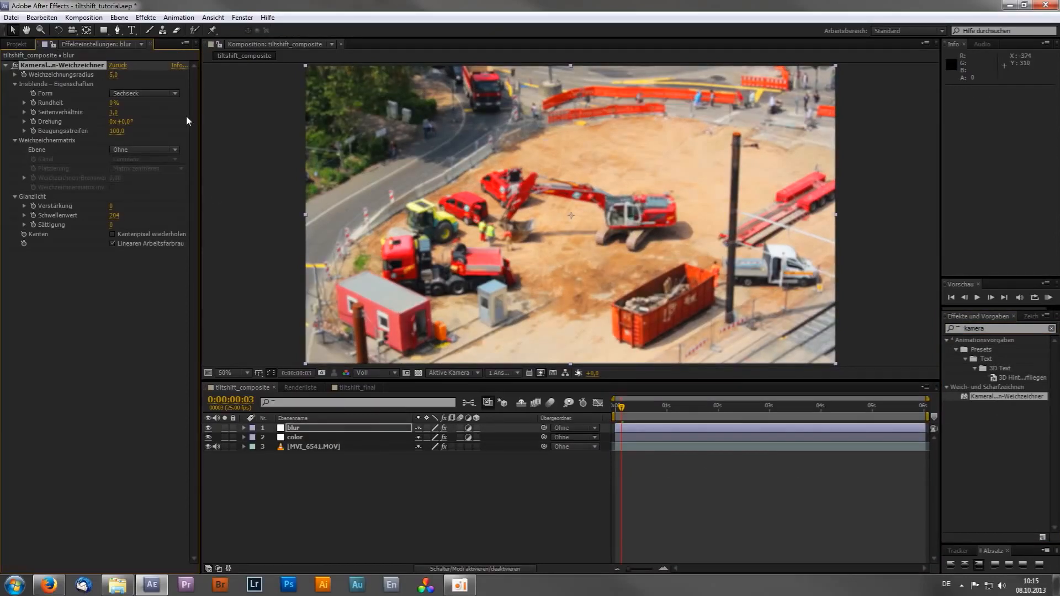
{"action": "left_click", "coordinate": [114, 74]}
{"action": "type", "text": "10"}
{"action": "key", "text": "Return"}
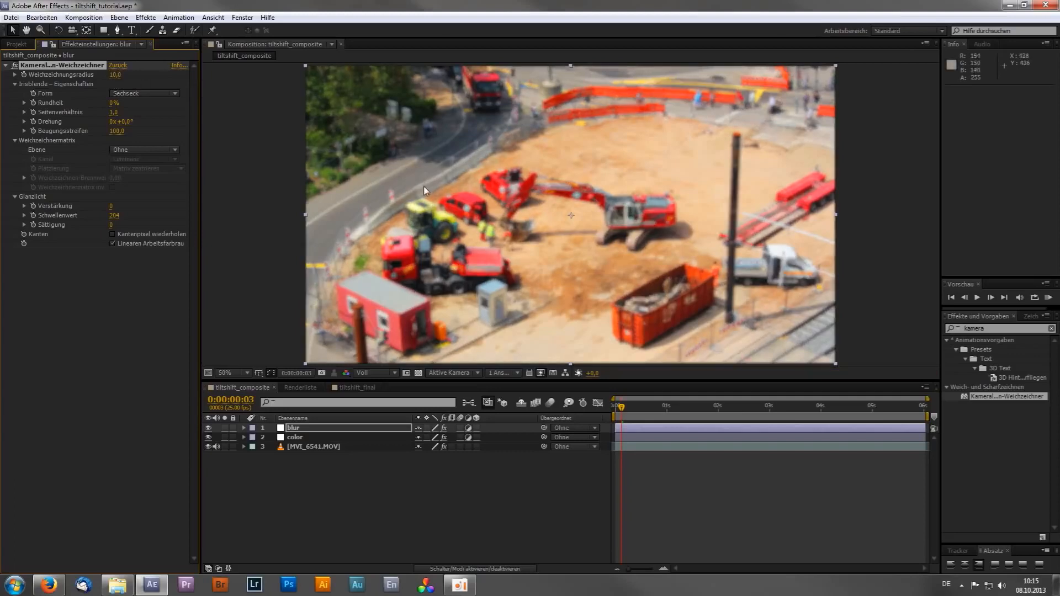
- Try a horizontal rectangular mask across the middle of the blur layer and undo it
{"action": "left_click", "coordinate": [323, 428]}
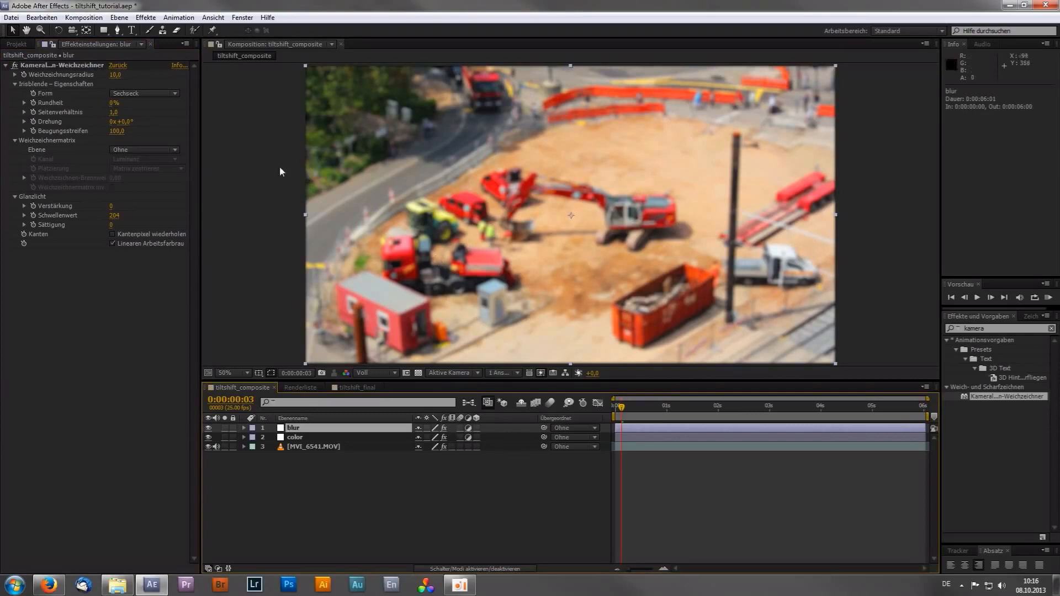
{"action": "left_click", "coordinate": [103, 32]}
{"action": "left_click_drag", "start_coordinate": [547, 212], "coordinate": [284, 142]}
{"action": "left_click_drag", "start_coordinate": [724, 231], "coordinate": [837, 250]}
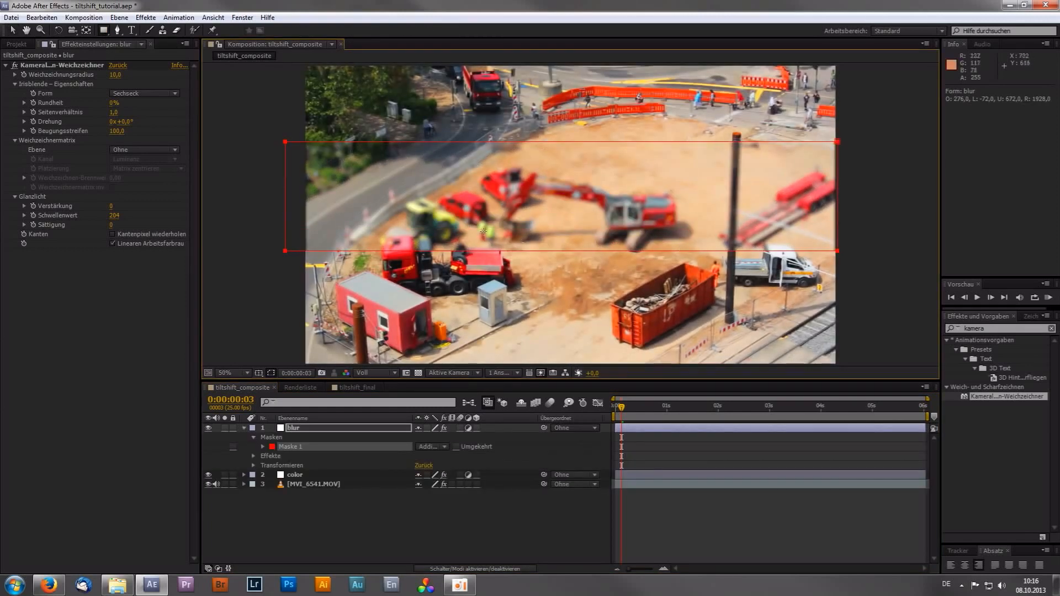
{"action": "key", "text": "ctrl+z"}
- Draw a closed four-point Pen mask on the blur layer as a slanted band across the excavator and vehicles, extending past both frame edges
{"action": "left_click", "coordinate": [117, 31]}
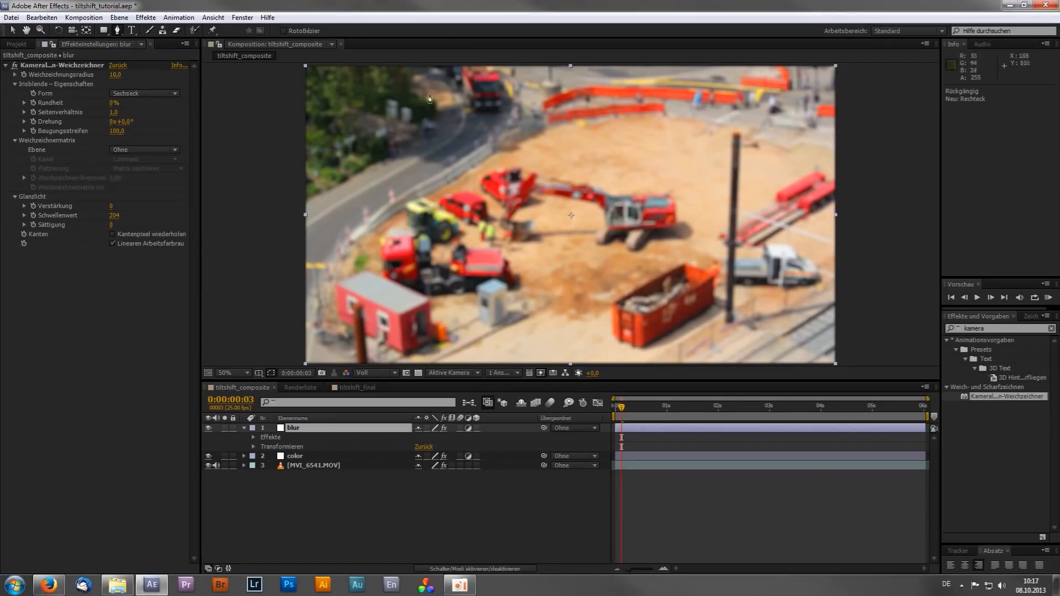
{"action": "left_click", "coordinate": [285, 177]}
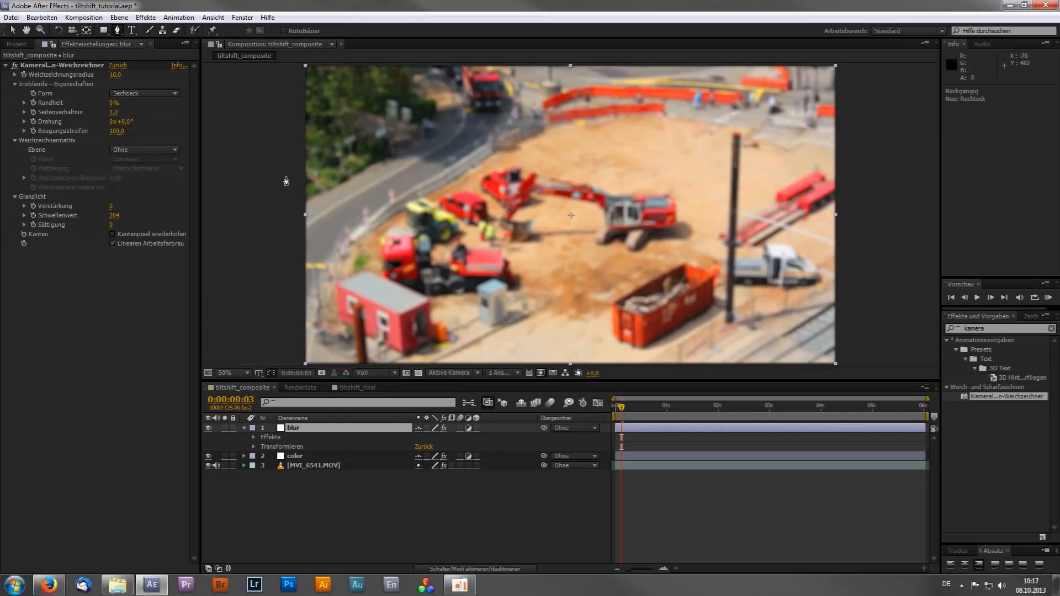
{"action": "left_click", "coordinate": [285, 254]}
{"action": "left_click", "coordinate": [855, 260]}
{"action": "left_click", "coordinate": [858, 130]}
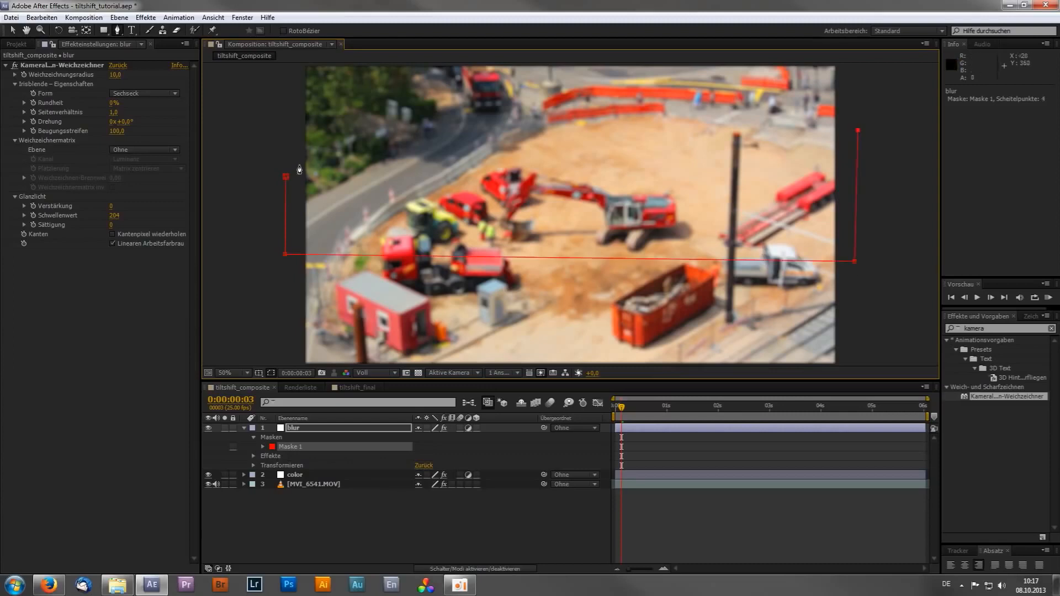
{"action": "left_click", "coordinate": [285, 177]}
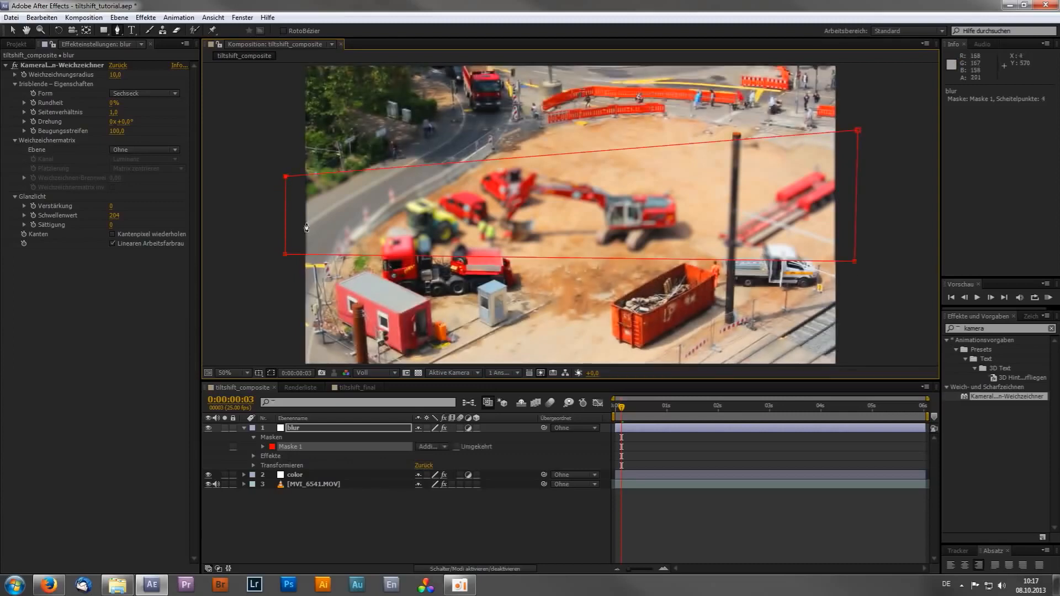
- Widen the blur mask by moving its lower-left corner down and both upper corners up, and set its mode to Subtrahieren
{"action": "key", "text": "v"}
{"action": "left_click_drag", "start_coordinate": [285, 265], "coordinate": [284, 268]}
{"action": "left_click_drag", "start_coordinate": [286, 177], "coordinate": [286, 166]}
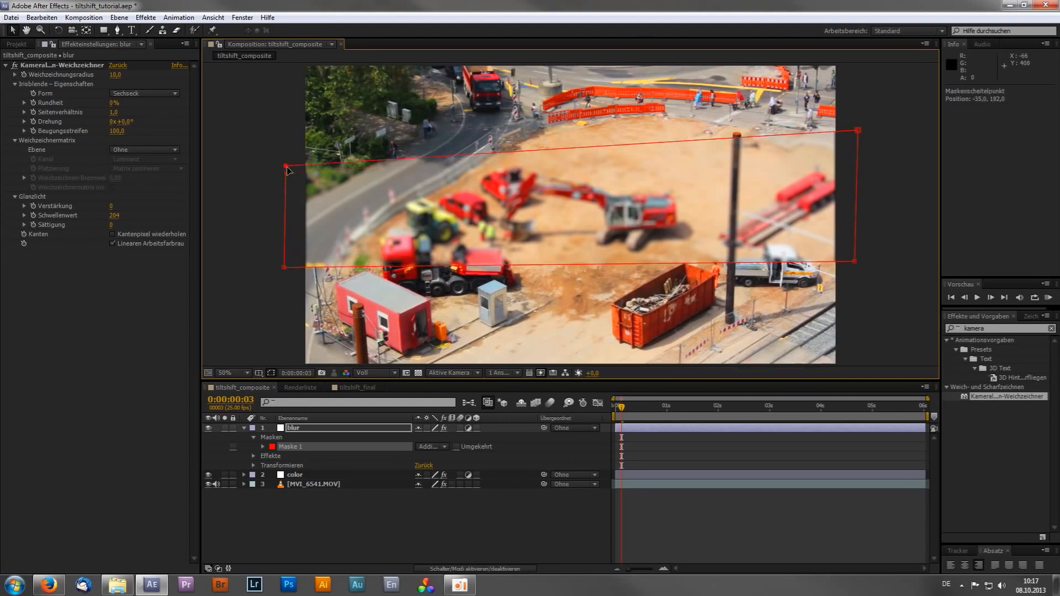
{"action": "left_click_drag", "start_coordinate": [858, 131], "coordinate": [858, 120]}
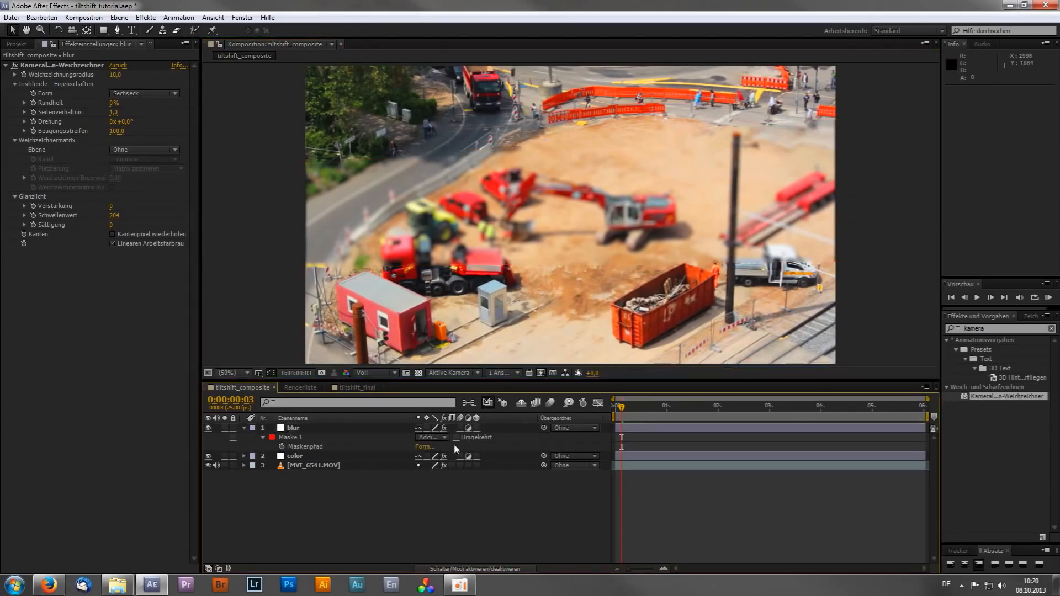
{"action": "left_click", "coordinate": [429, 438]}
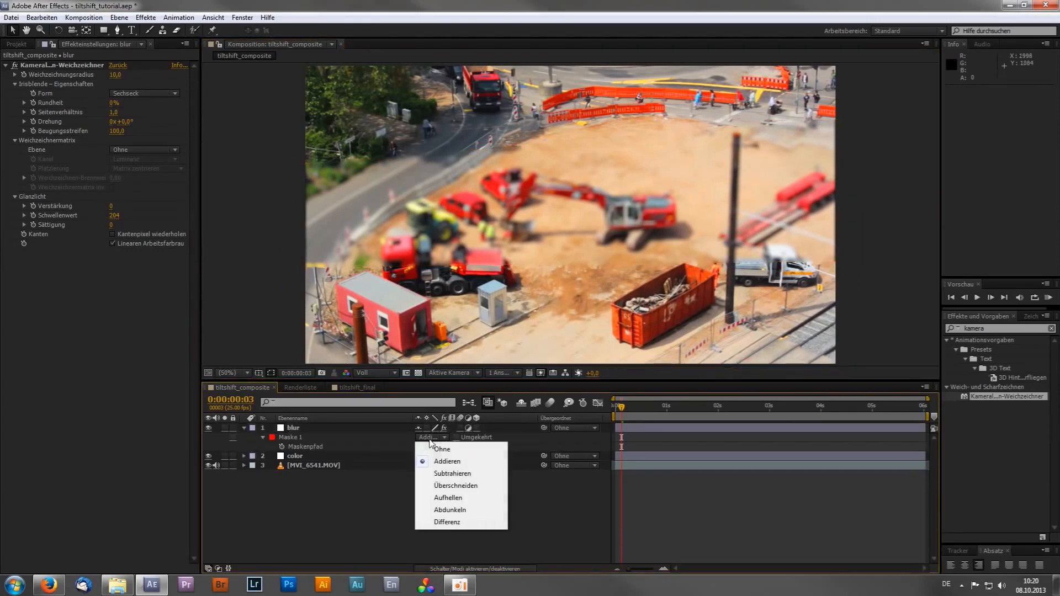
{"action": "left_click", "coordinate": [452, 473]}
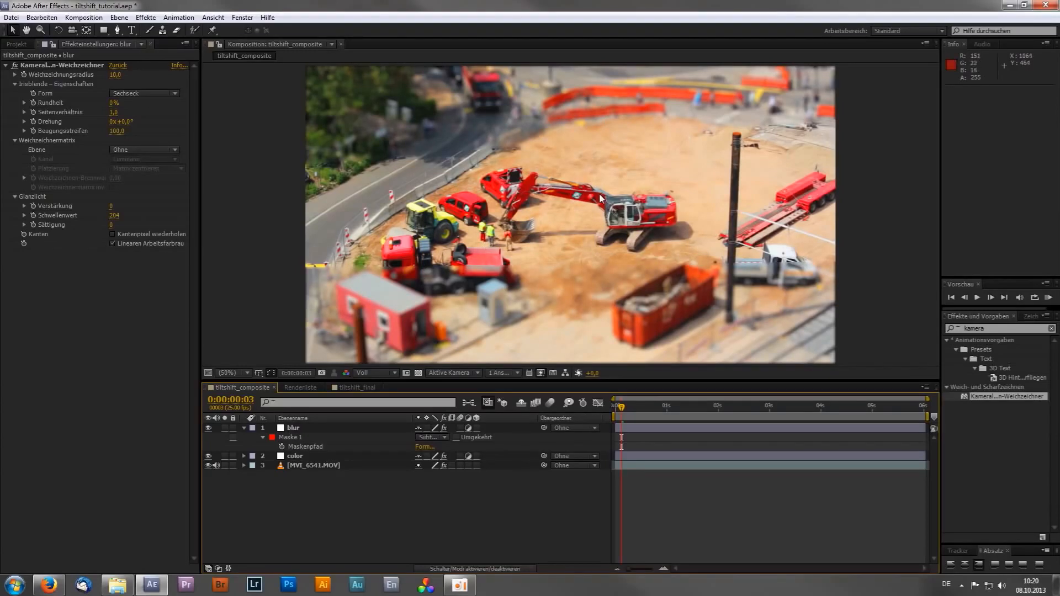
- Inspect the mask's upper edge up close where the blurred and sharp areas meet
{"action": "scroll", "coordinate": [602, 197], "scroll_direction": "up", "scroll_amount": 2}
{"action": "left_click_drag", "start_coordinate": [546, 155], "coordinate": [621, 311]}
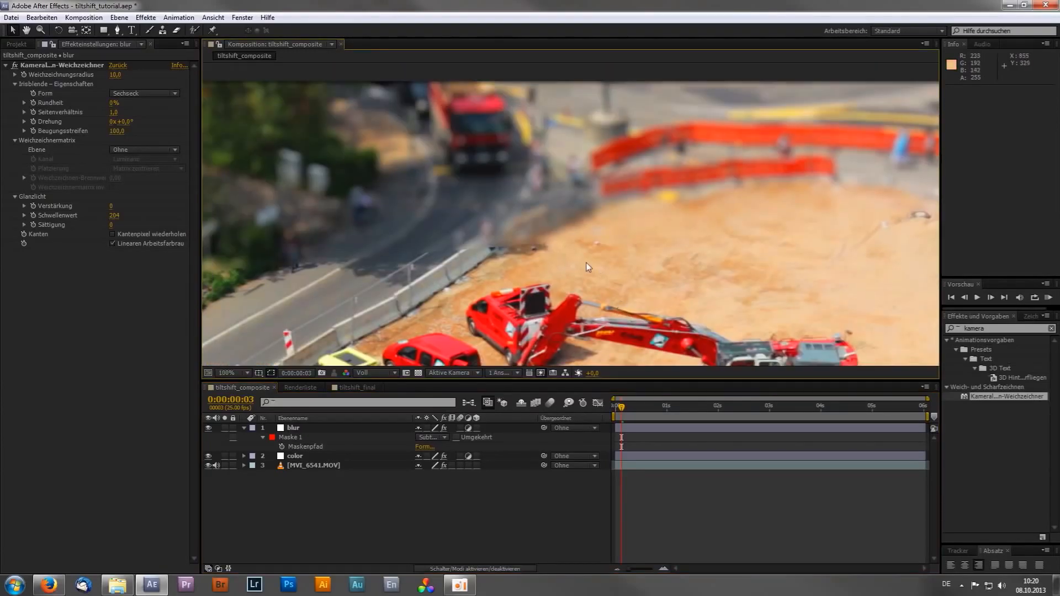
{"action": "scroll", "coordinate": [586, 266], "scroll_direction": "up", "scroll_amount": 2}
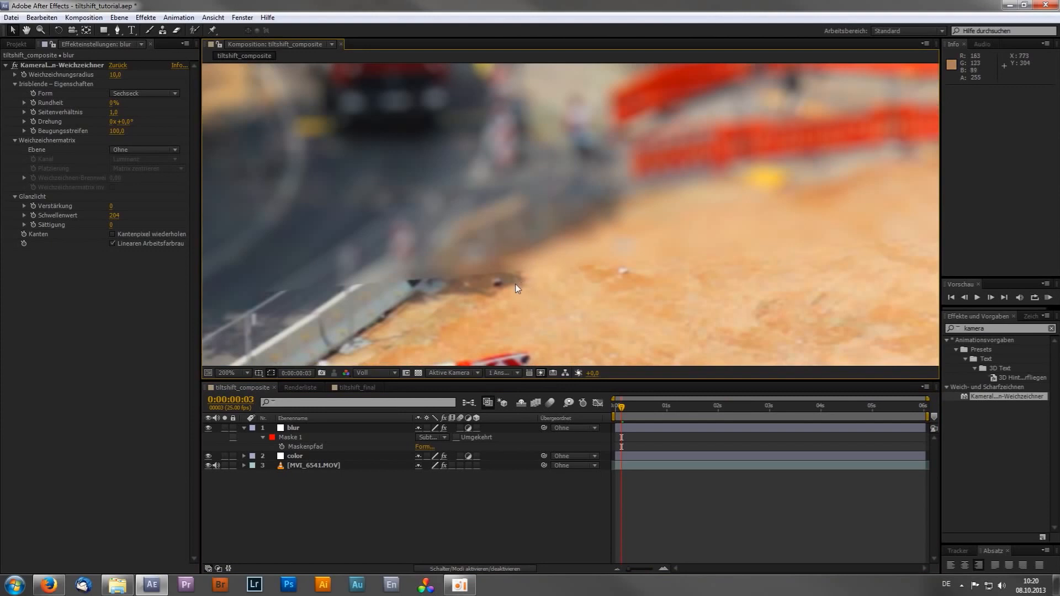
{"action": "scroll", "coordinate": [530, 283], "scroll_direction": "up", "scroll_amount": 2}
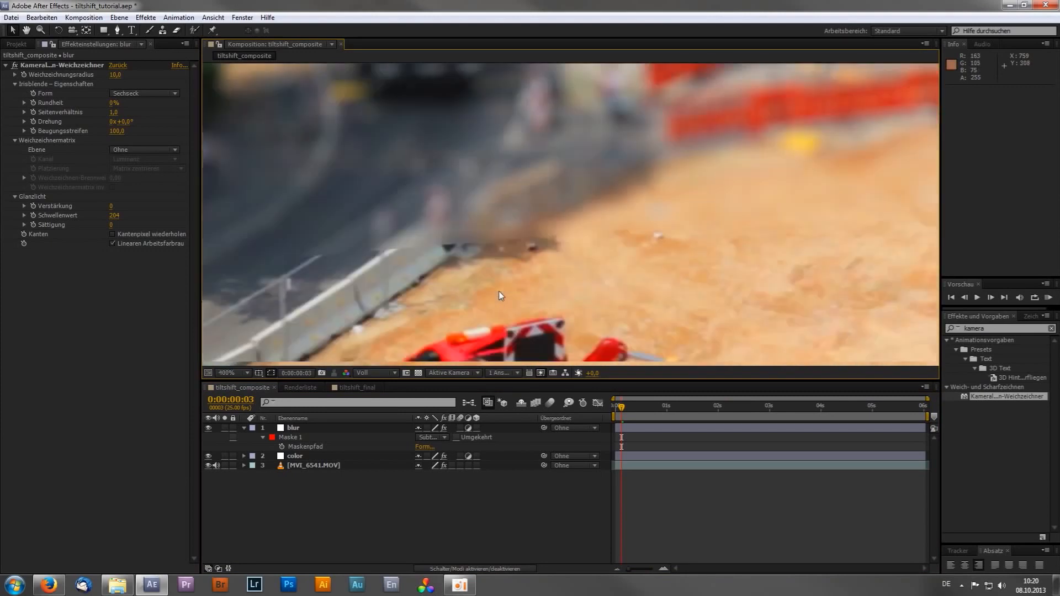
{"action": "scroll", "coordinate": [499, 291], "scroll_direction": "down", "scroll_amount": 4}
{"action": "left_click_drag", "start_coordinate": [568, 217], "coordinate": [569, 213]}
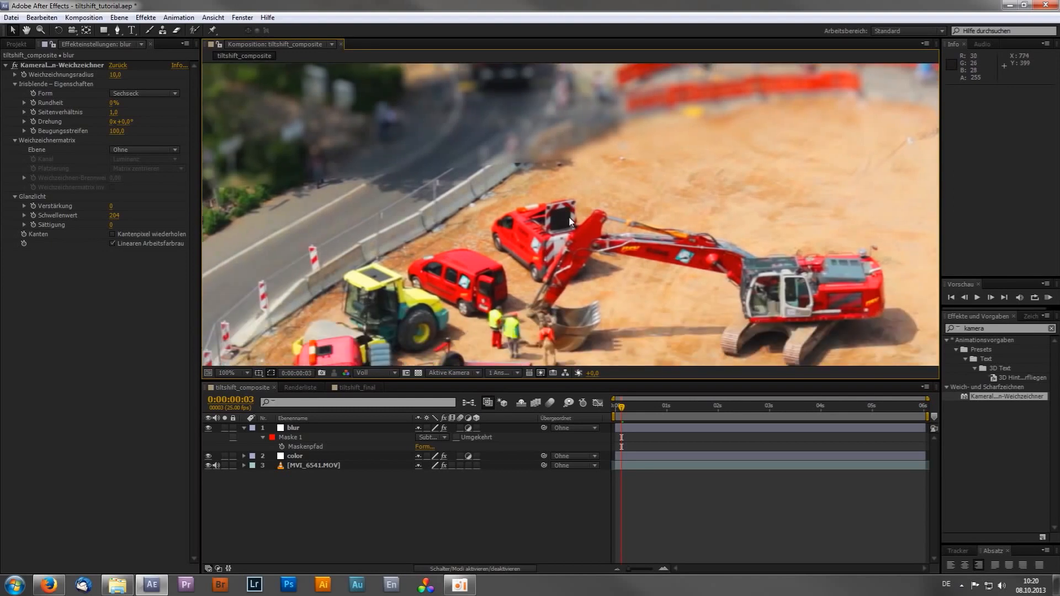
{"action": "scroll", "coordinate": [569, 221], "scroll_direction": "down", "scroll_amount": 2}
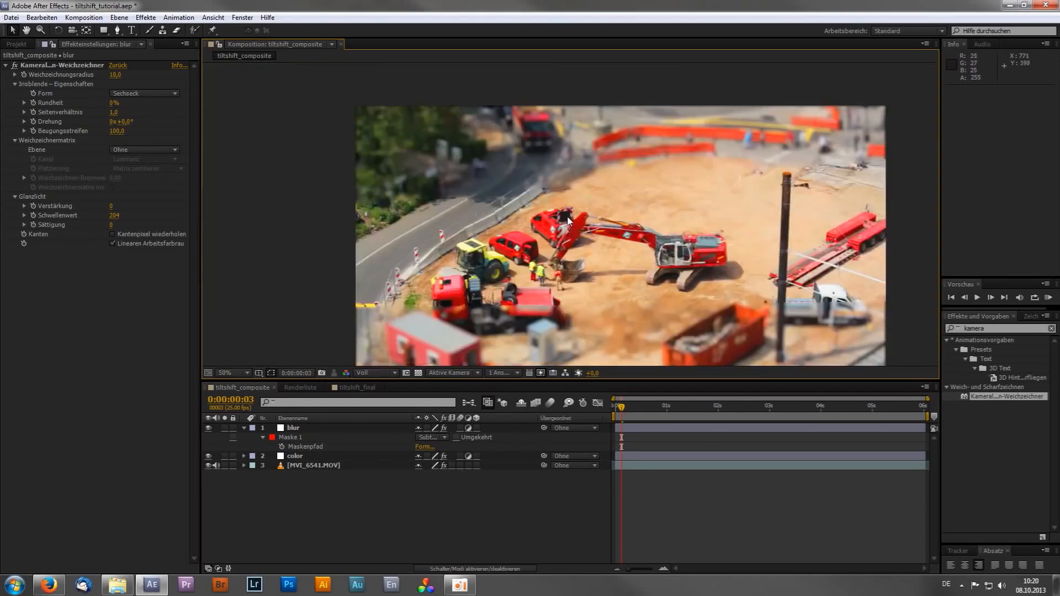
- Set the blur mask's Weiche Maskenkante to 275 pixels and collapse the layer's properties
{"action": "left_click", "coordinate": [262, 438]}
{"action": "left_click", "coordinate": [262, 438]}
{"action": "left_click_drag", "start_coordinate": [562, 277], "coordinate": [528, 239]}
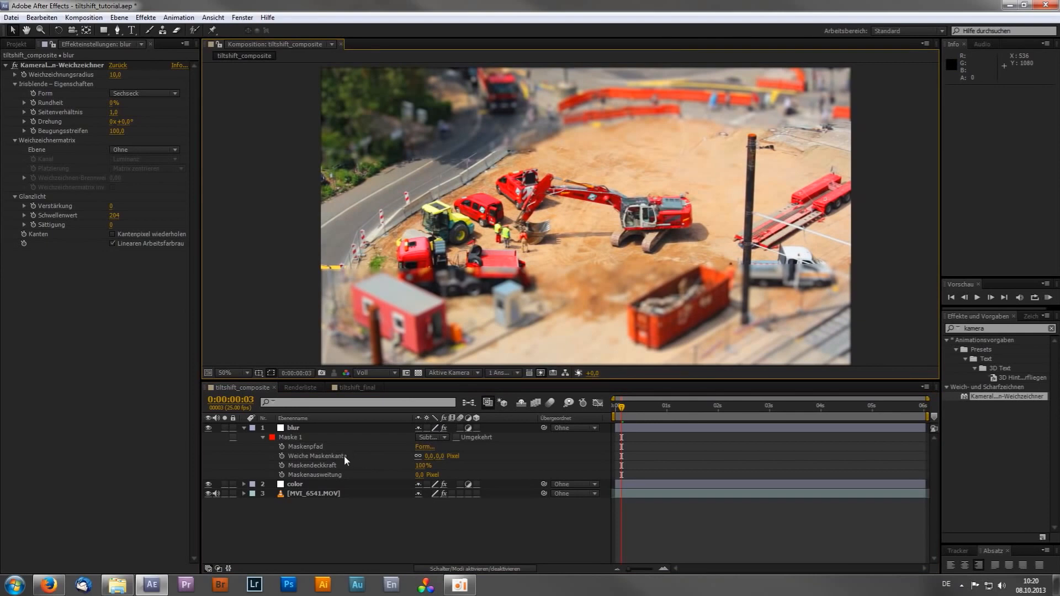
{"action": "left_click", "coordinate": [439, 457]}
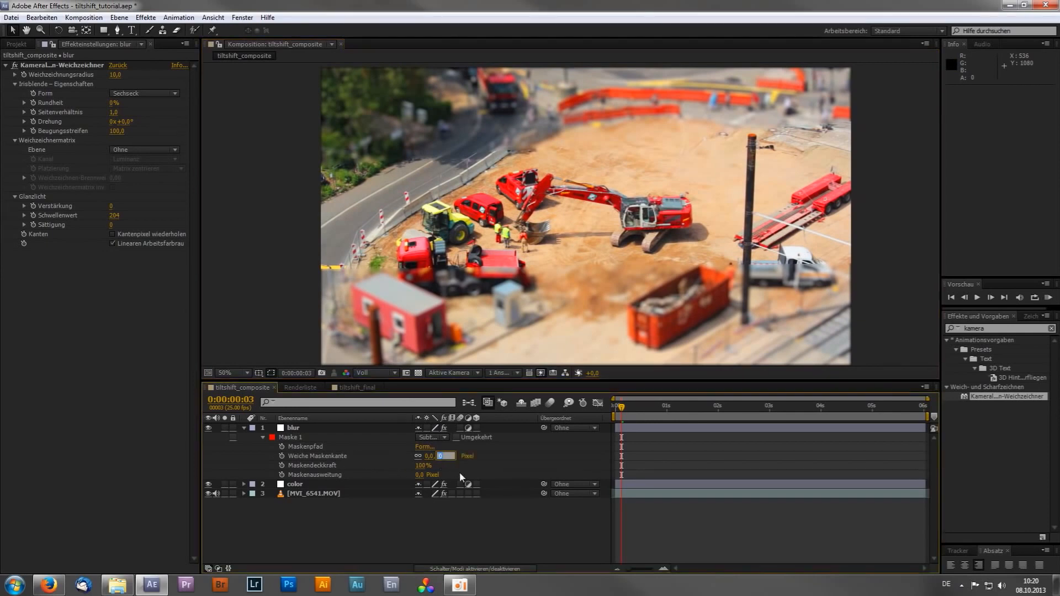
{"action": "type", "text": "275"}
{"action": "key", "text": "Return"}
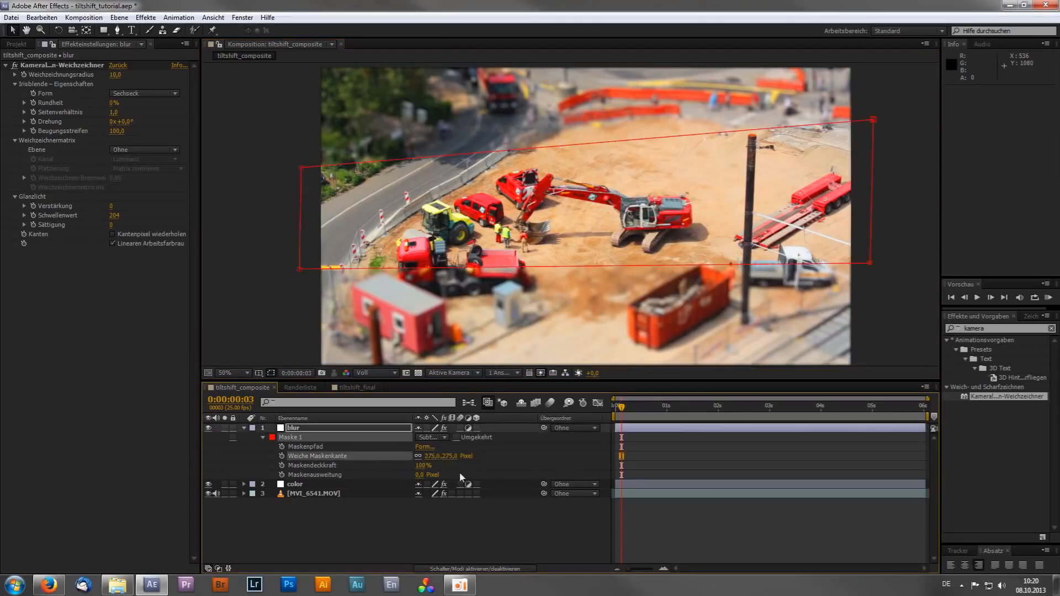
{"action": "left_click", "coordinate": [419, 533]}
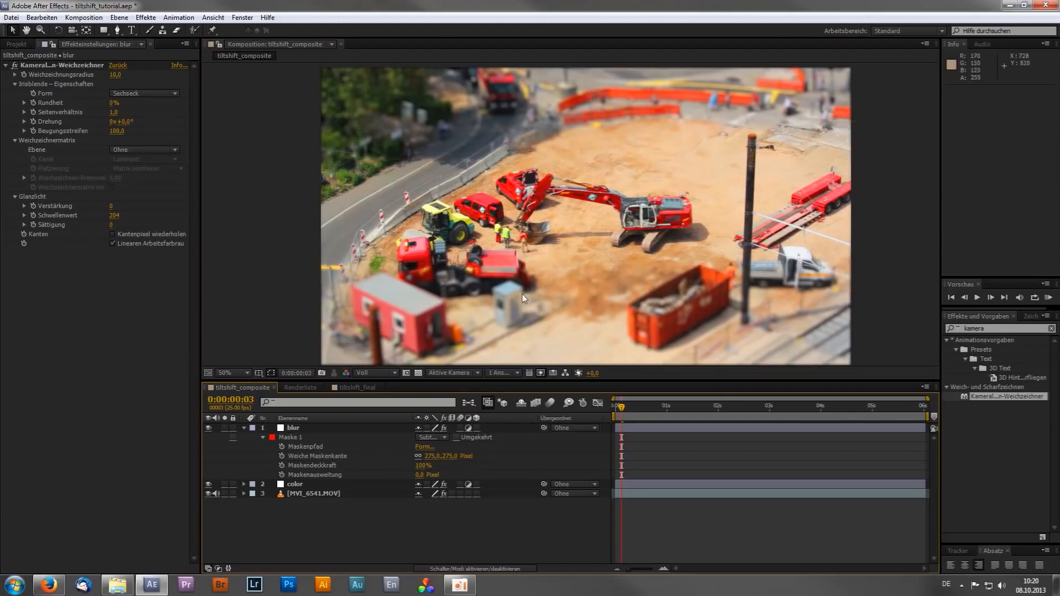
{"action": "left_click", "coordinate": [308, 429]}
{"action": "key", "text": "u"}
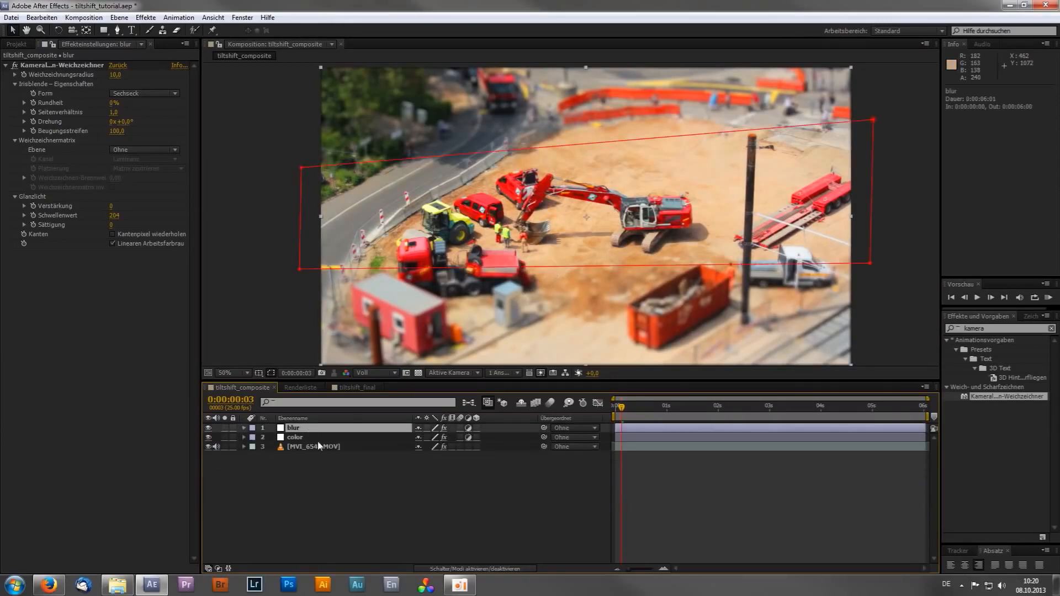
- Create a black solid layer of 1920 × 1080 px on top of the stack
{"action": "right_click", "coordinate": [322, 476]}
{"action": "mouse_move", "coordinate": [420, 369]}
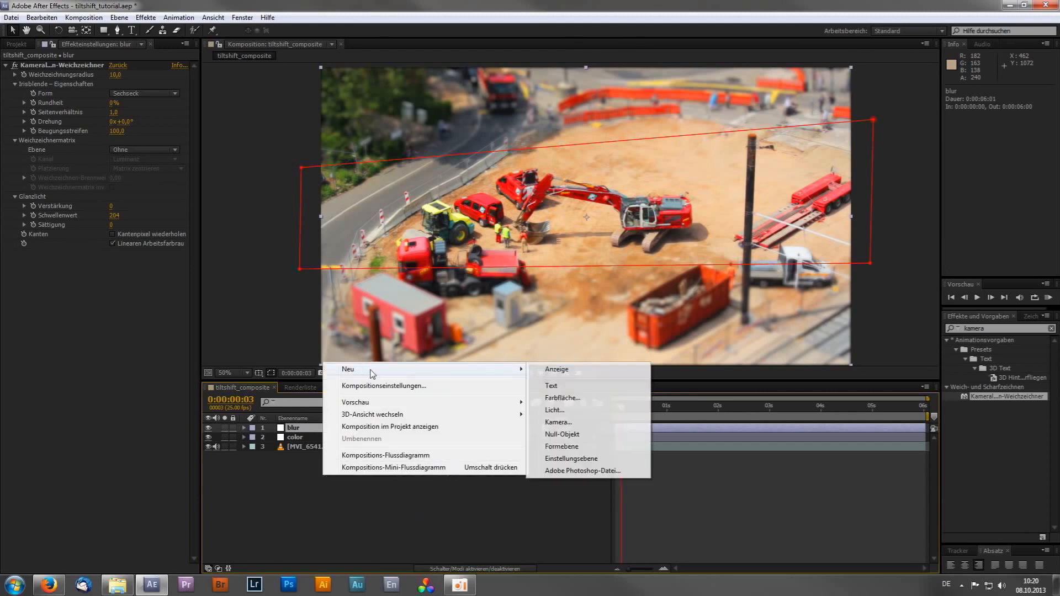
{"action": "left_click", "coordinate": [564, 398]}
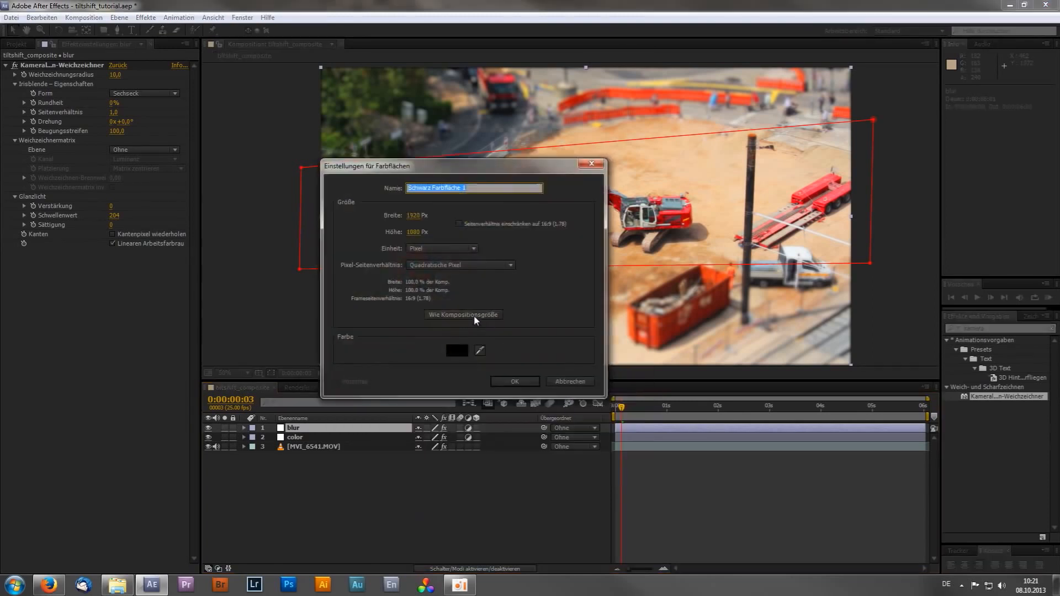
{"action": "left_click", "coordinate": [509, 381]}
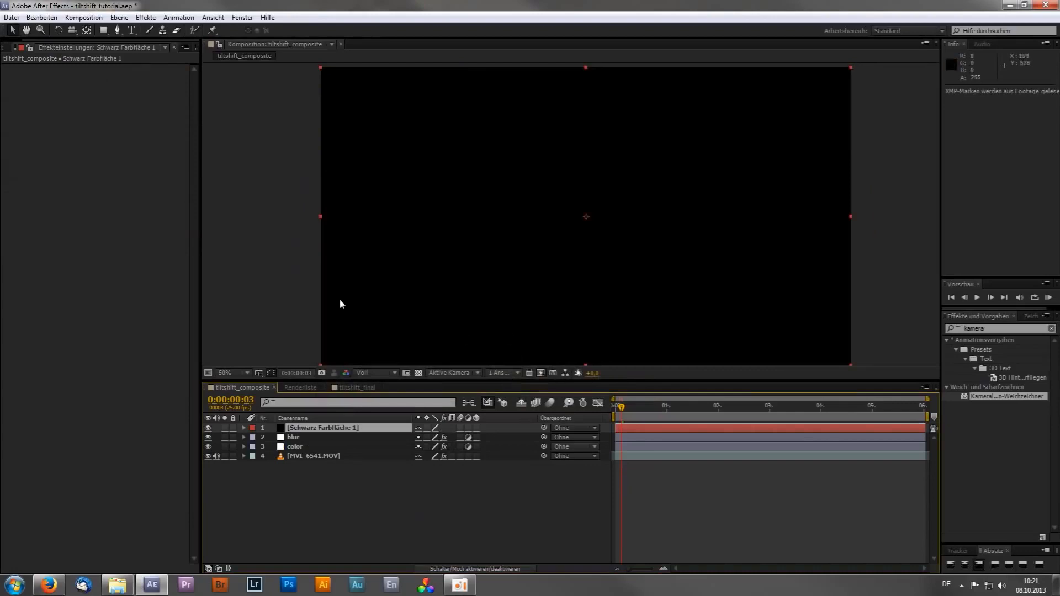
- Add a full-frame elliptical mask to the black solid and set its mode to Subtrahieren
{"action": "left_click_drag", "start_coordinate": [103, 30], "coordinate": [138, 54]}
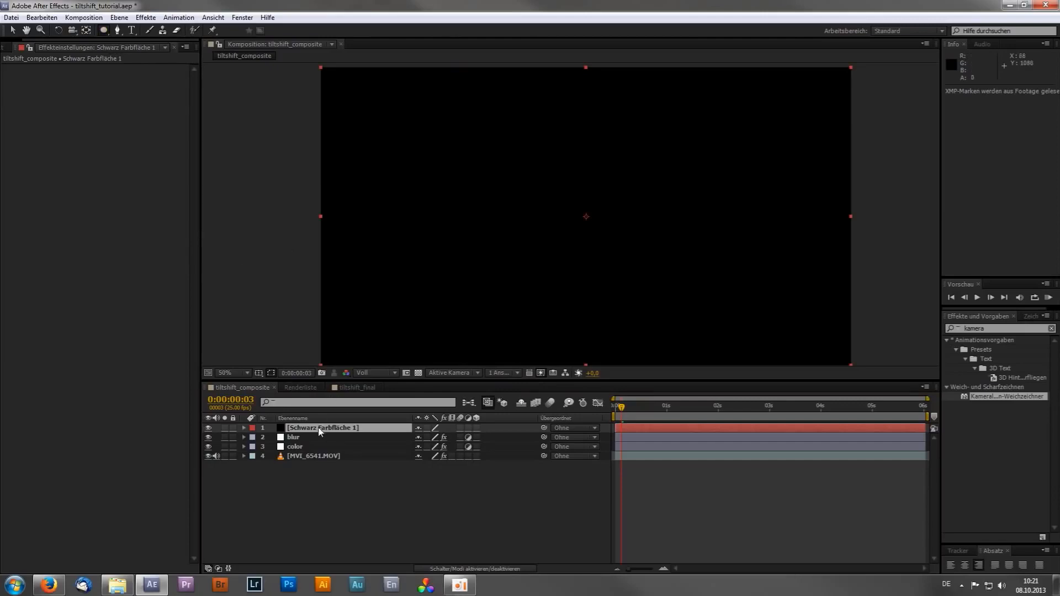
{"action": "left_click_drag", "start_coordinate": [102, 34], "coordinate": [171, 55]}
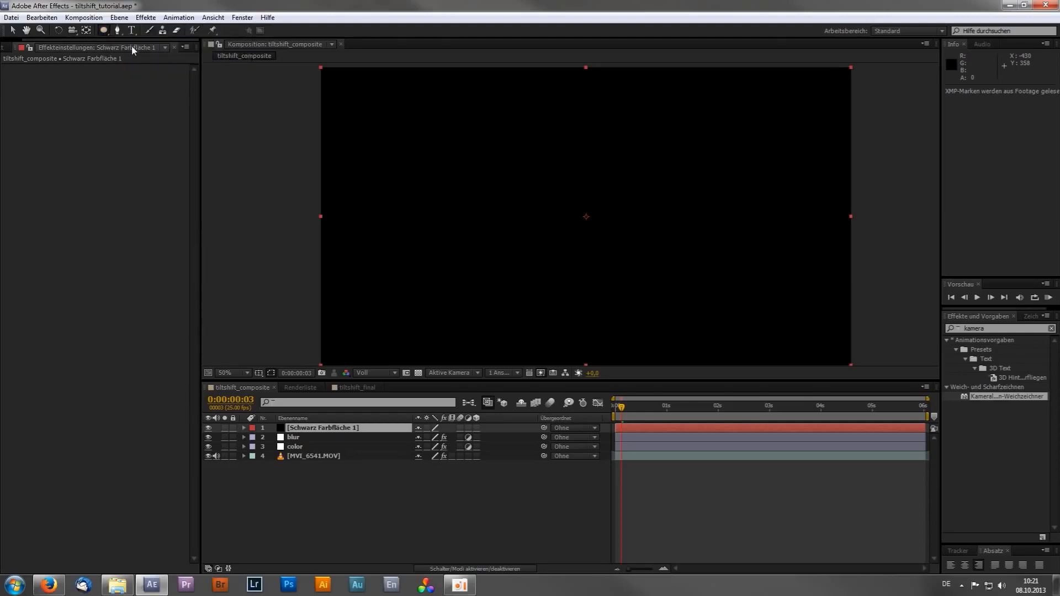
{"action": "double_click", "coordinate": [104, 31]}
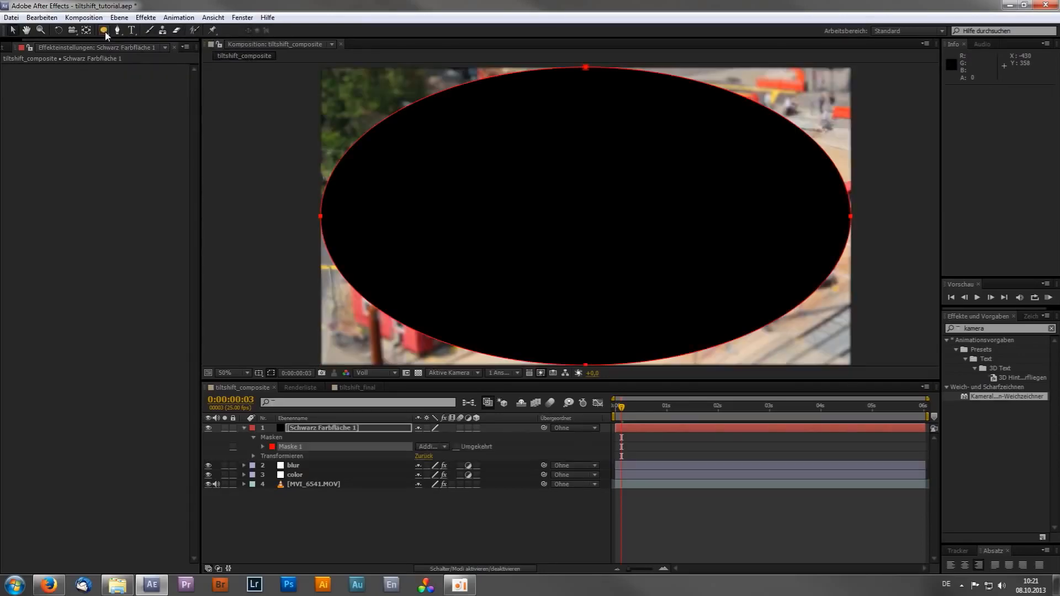
{"action": "left_click", "coordinate": [432, 447]}
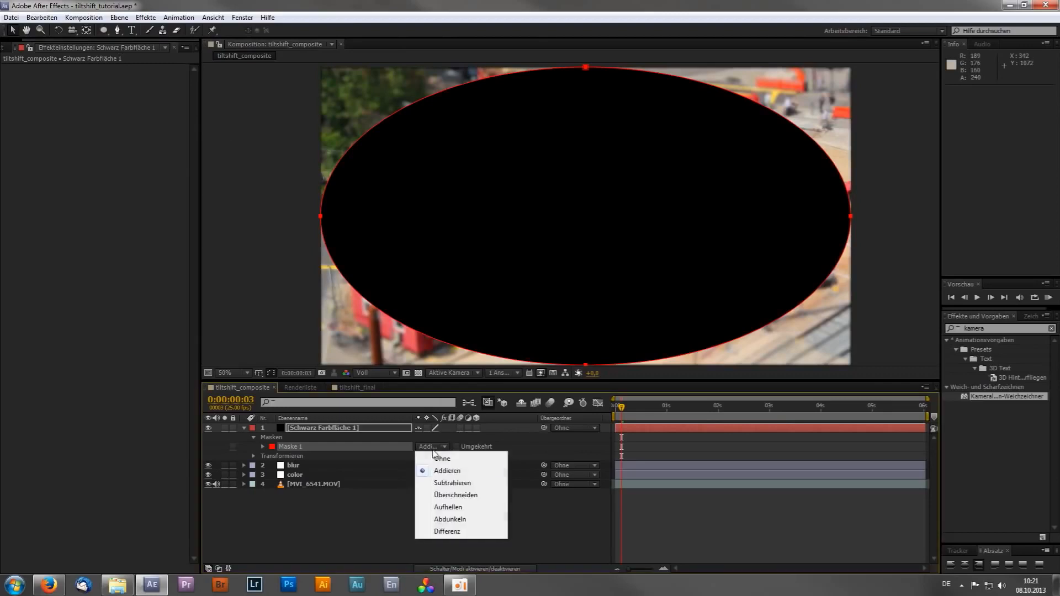
{"action": "left_click", "coordinate": [445, 486]}
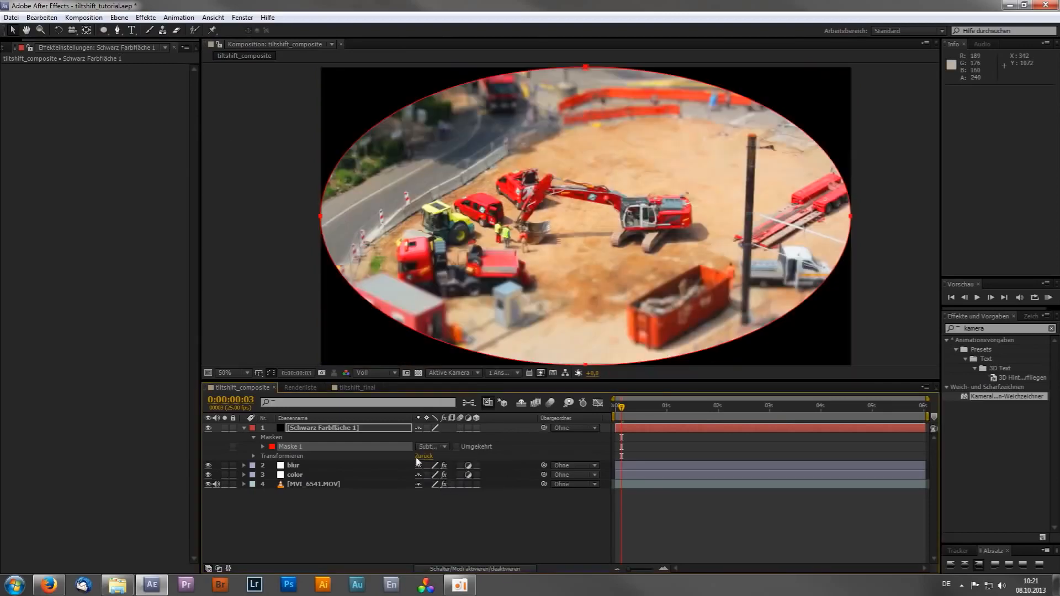
- Set the elliptical mask's Weiche Maskenkante to 300 pixels and its Maskenausweitung to 250 pixels
{"action": "key", "text": "m"}
{"action": "key", "text": "m"}
{"action": "left_click", "coordinate": [439, 456]}
{"action": "type", "text": "300"}
{"action": "key", "text": "Return"}
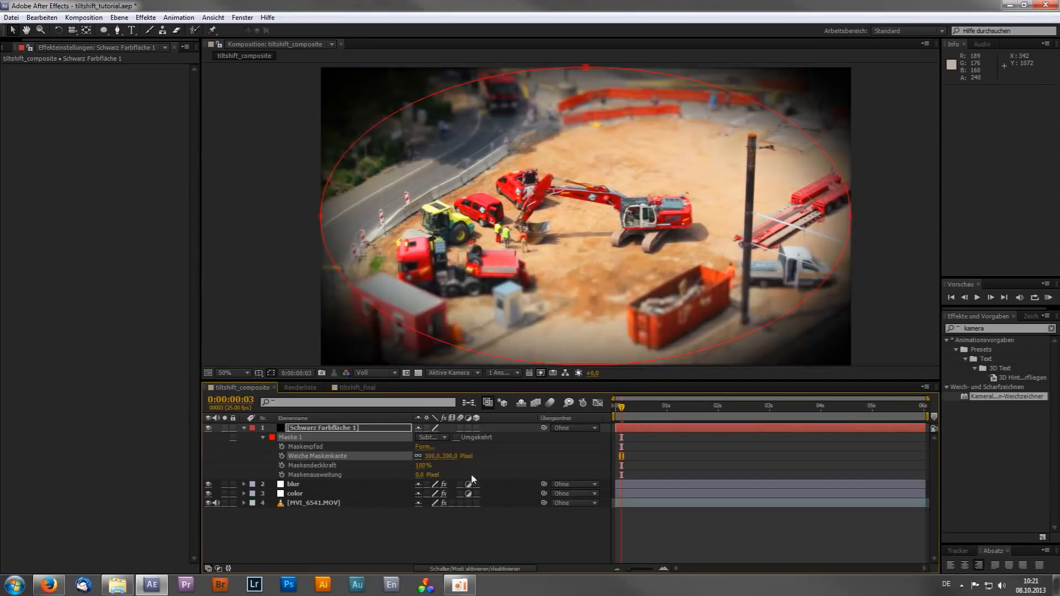
{"action": "left_click", "coordinate": [419, 475]}
{"action": "type", "text": "250"}
{"action": "key", "text": "Return"}
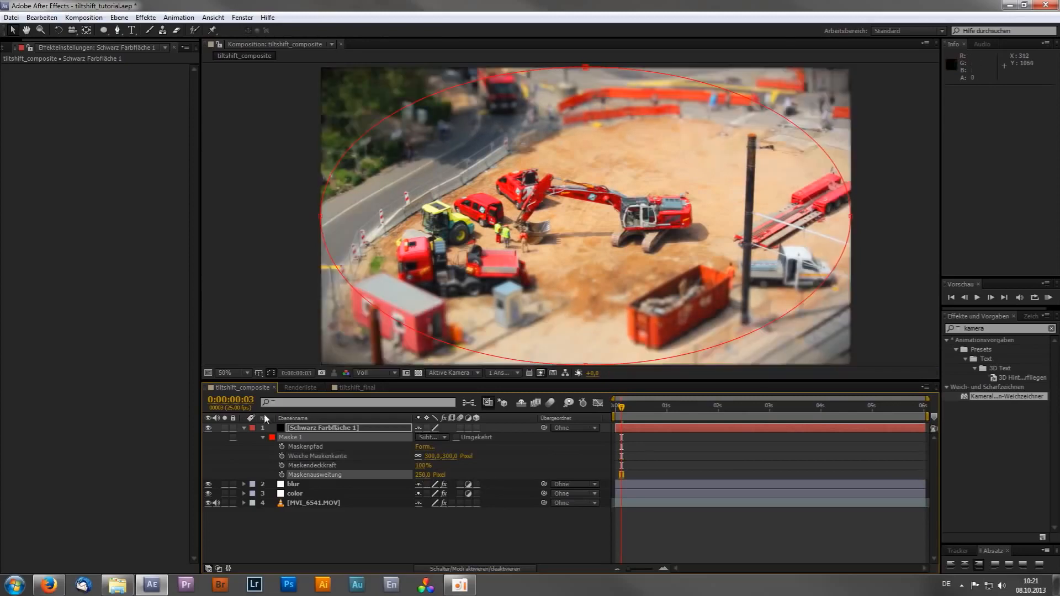
- Collapse the black solid's properties and rename the layer vignette
{"action": "left_click", "coordinate": [208, 428]}
{"action": "key", "text": "u"}
{"action": "left_click", "coordinate": [344, 479]}
{"action": "left_click", "coordinate": [323, 427]}
{"action": "key", "text": "Return"}
{"action": "type", "text": "vigne"}
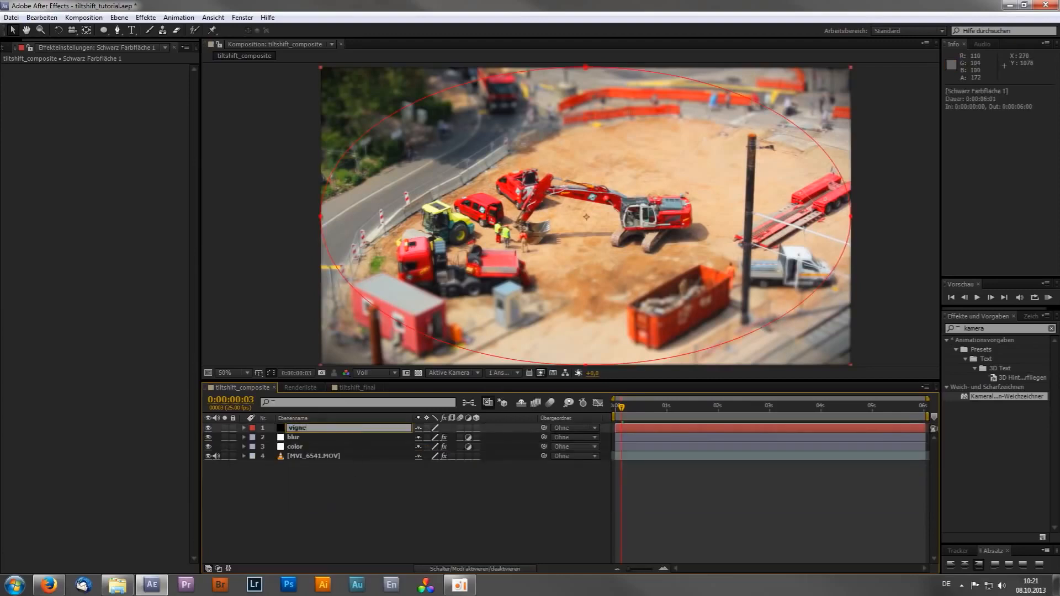
{"action": "type", "text": "tte"}
{"action": "key", "text": "Return"}
{"action": "left_click", "coordinate": [344, 498]}
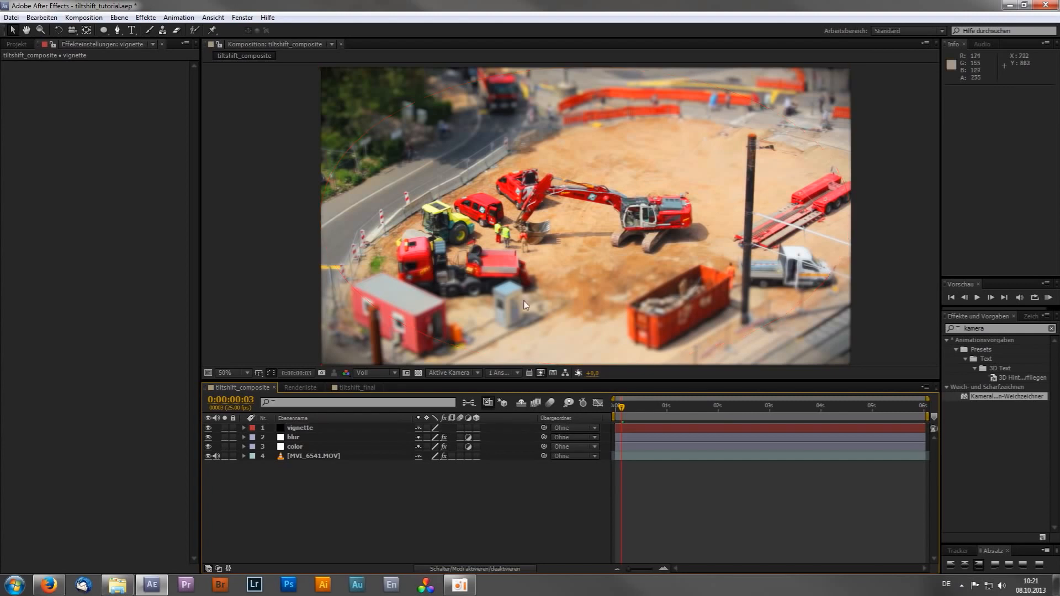
- Fit the composition preview to its panel and enlarge the panel by shrinking the timeline below it
{"action": "left_click", "coordinate": [243, 373]}
{"action": "left_click", "coordinate": [289, 174]}
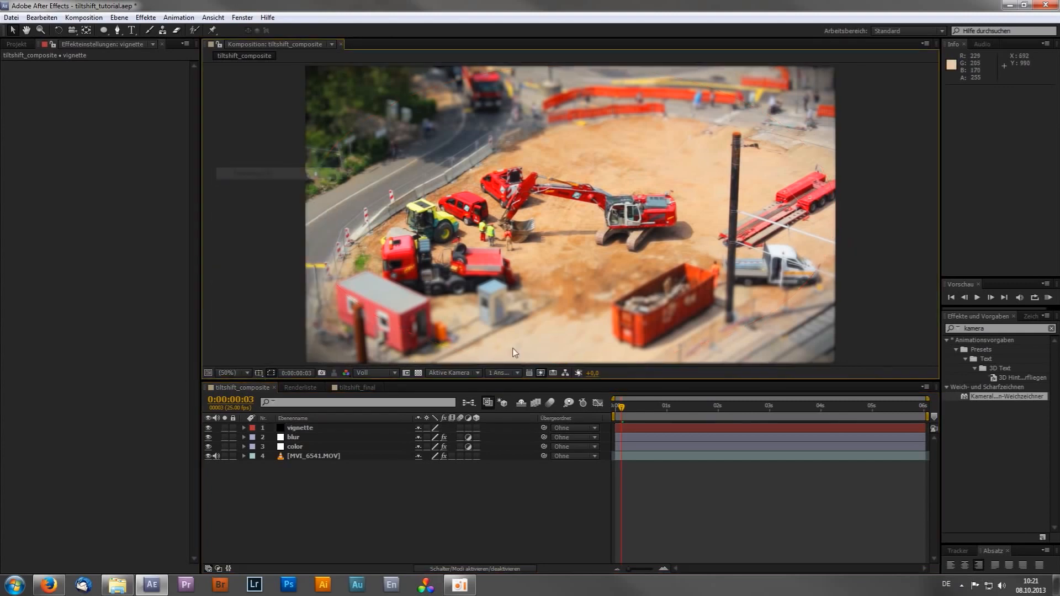
{"action": "left_click_drag", "start_coordinate": [548, 381], "coordinate": [540, 468]}
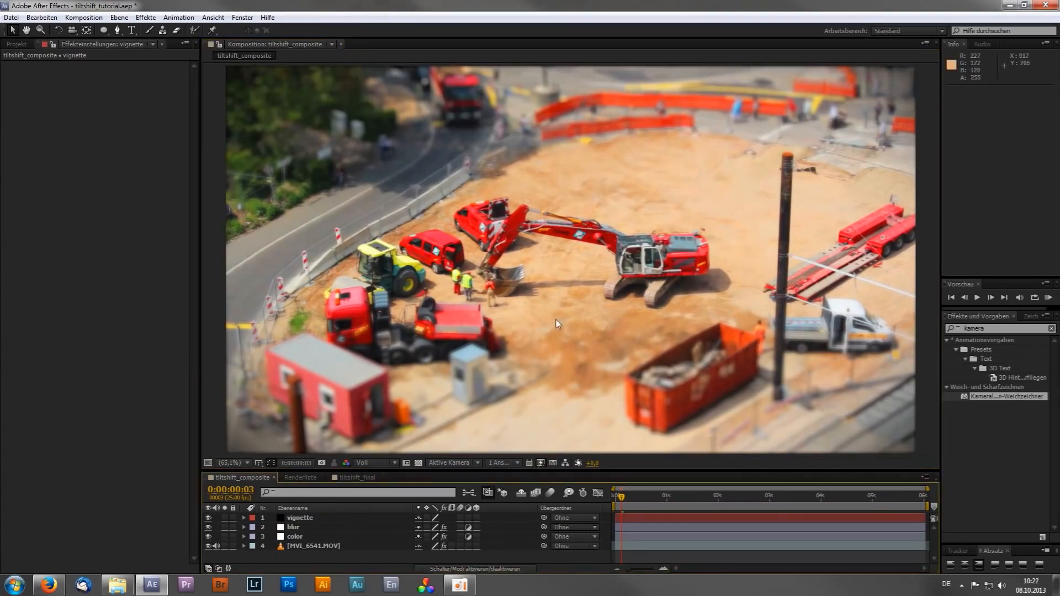